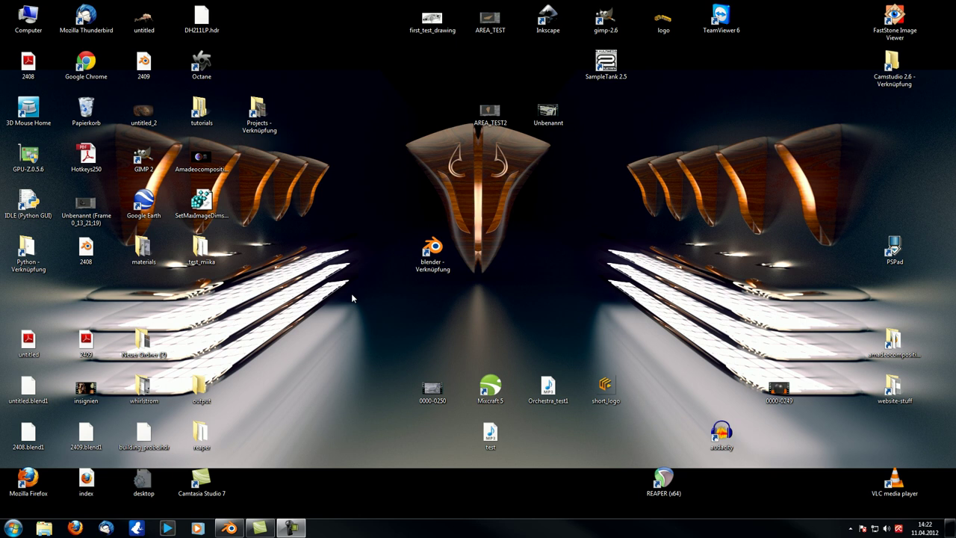
Step: Switch to Blender and display the Render Result in the UV/Image Editor, enlarged for inspection
click(229, 528)
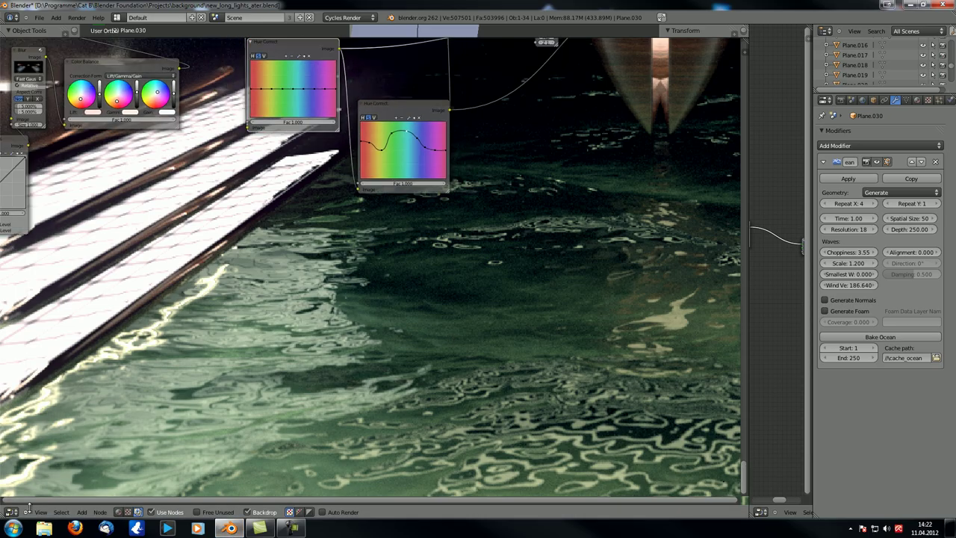
click(12, 512)
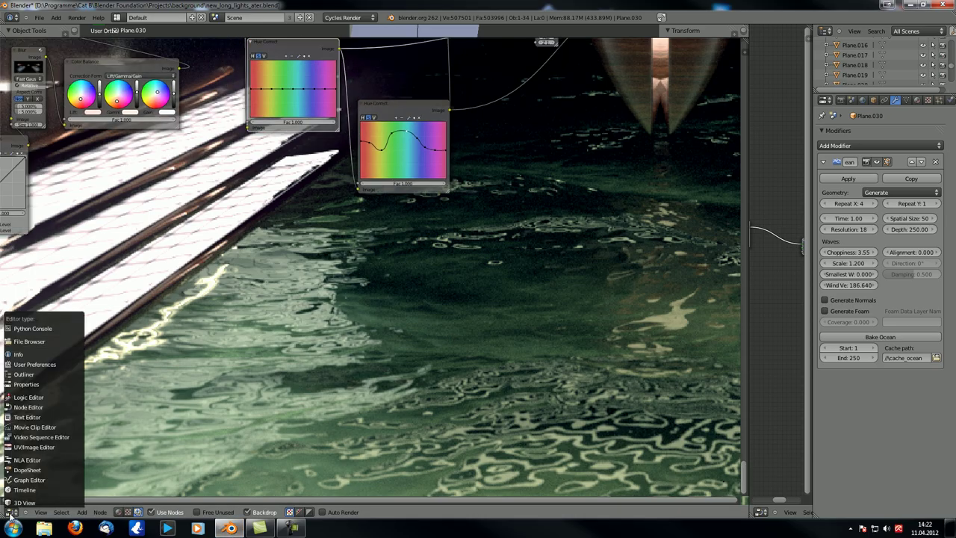
click(59, 449)
scroll(431, 266, down, 3)
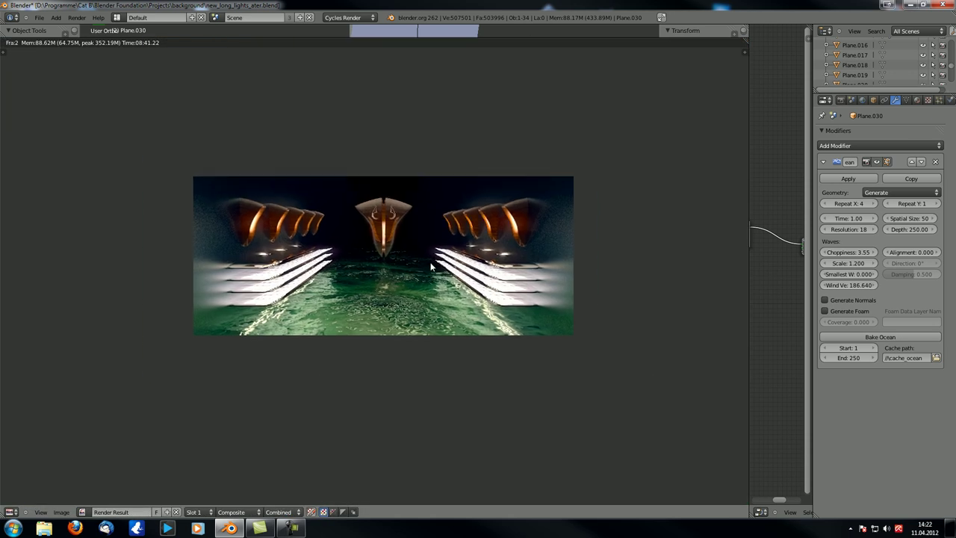
scroll(431, 267, up, 3)
scroll(431, 266, up, 1)
middle_drag(431, 266, 421, 296)
scroll(427, 289, down, 1)
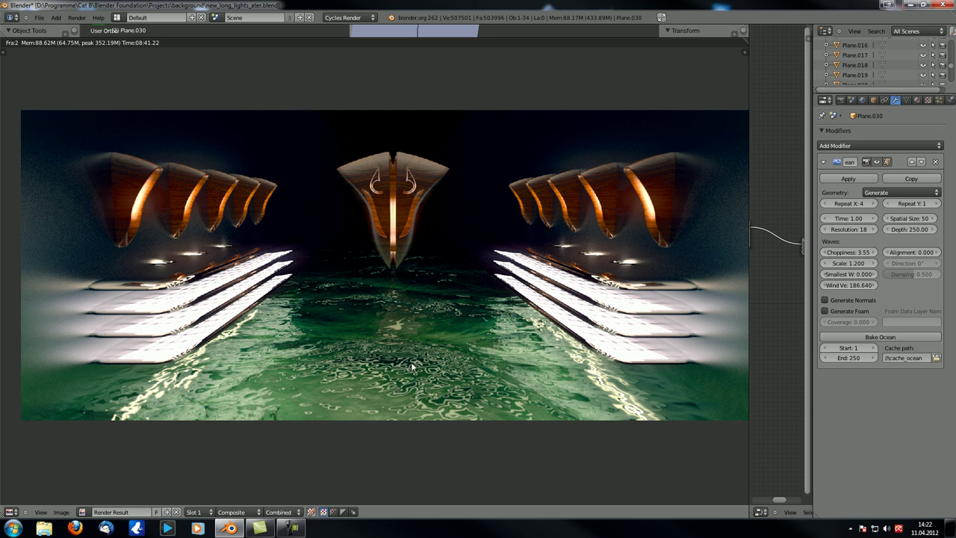
middle_drag(419, 330, 408, 324)
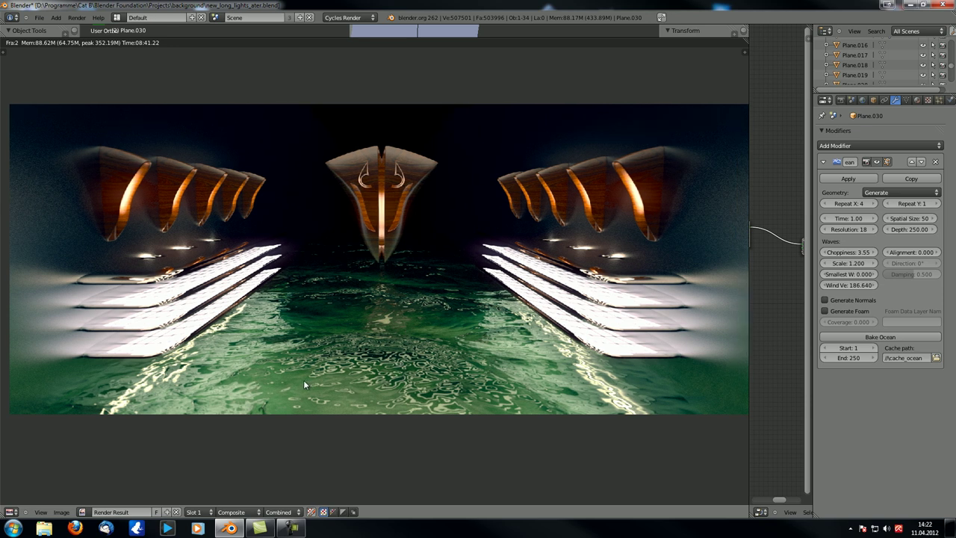
Step: Show the RenderLayer output instead of the composite and inspect the dark water beneath the central wooden shape
click(11, 511)
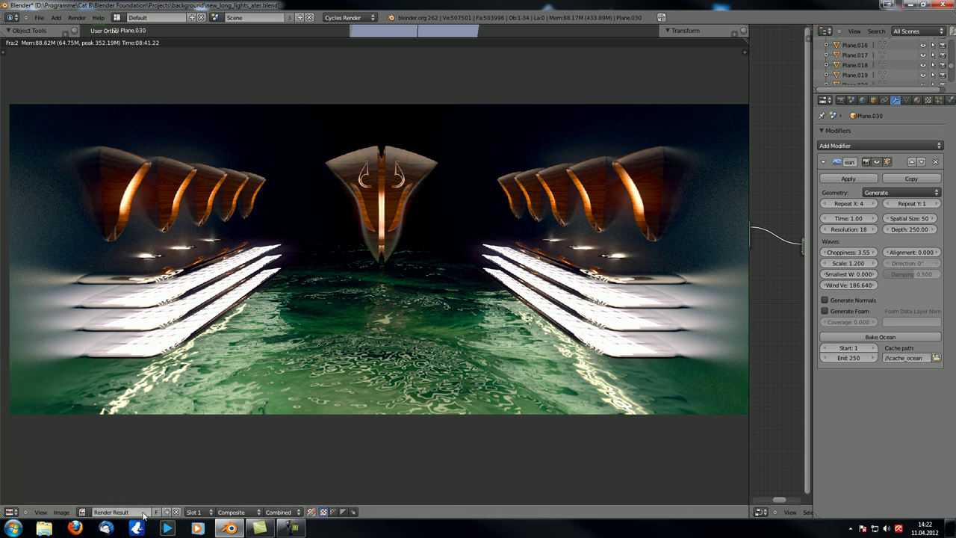
click(241, 512)
click(245, 492)
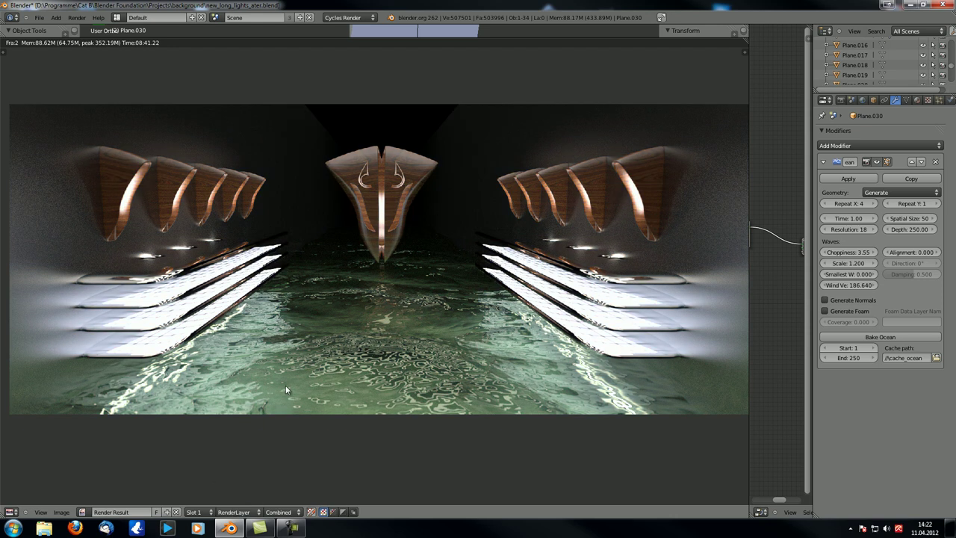
scroll(282, 378, up, 6)
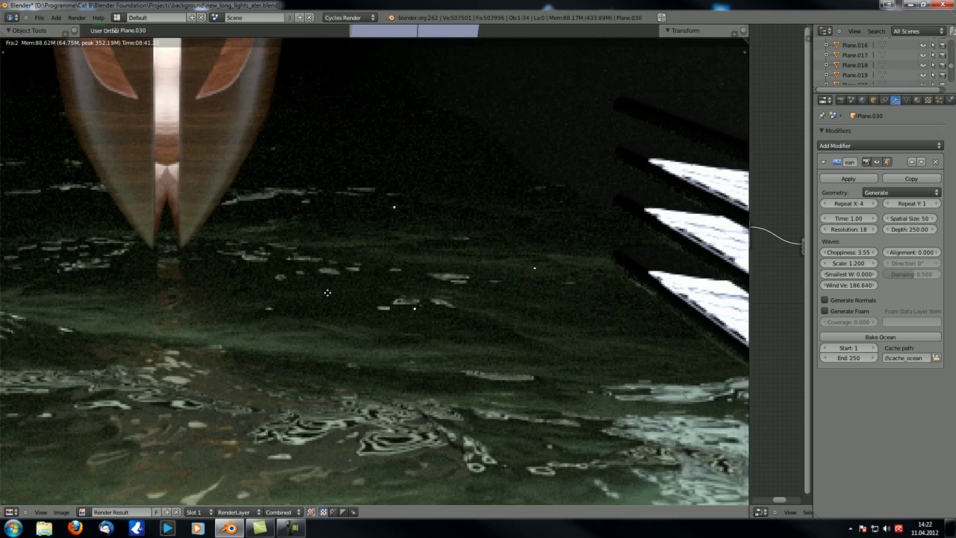
scroll(471, 292, up, 3)
scroll(362, 329, down, 8)
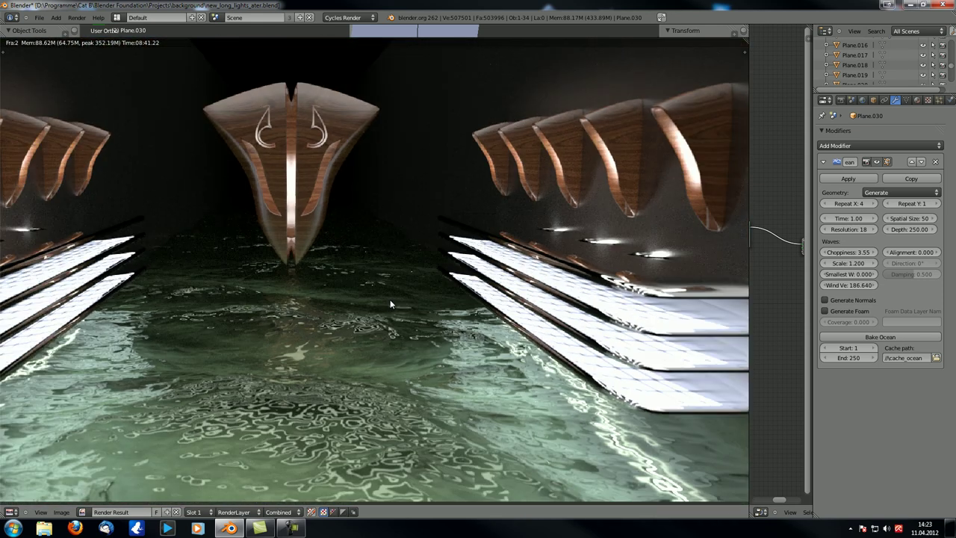
scroll(359, 306, down, 3)
middle_drag(319, 299, 357, 300)
scroll(345, 294, up, 1)
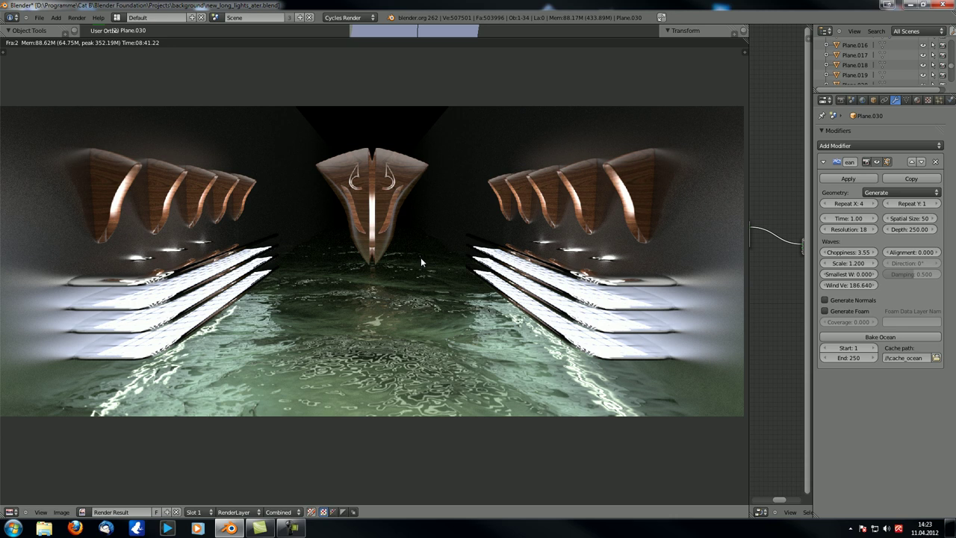
Step: Examine the unprocessed render close up for stray bright pixels in the water beside the light panels and below the central shape
middle_drag(568, 395, 401, 297)
scroll(432, 330, up, 5)
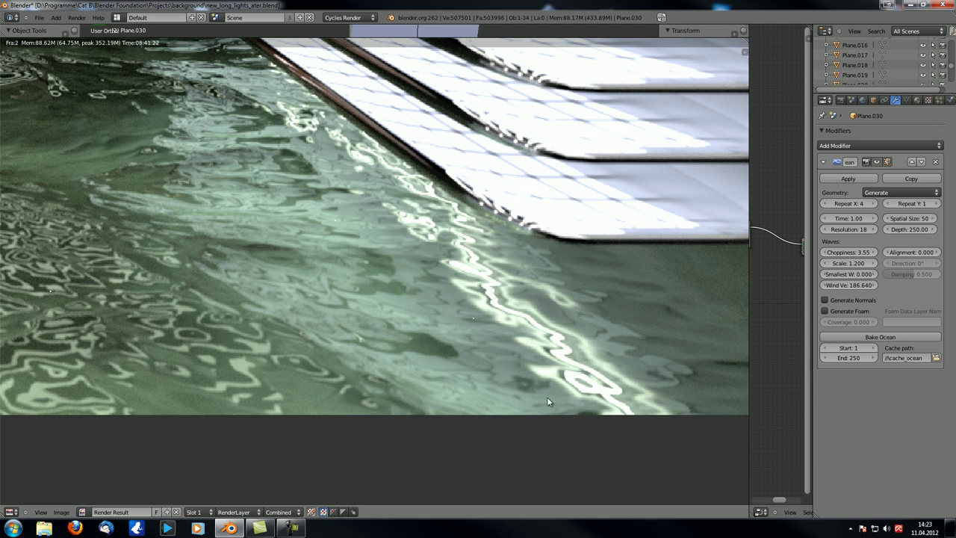
middle_drag(272, 267, 871, 295)
middle_drag(196, 289, 615, 303)
middle_drag(287, 313, 501, 317)
middle_drag(534, 281, 364, 359)
scroll(388, 361, down, 4)
middle_drag(500, 232, 320, 306)
scroll(319, 307, up, 3)
middle_drag(518, 331, 290, 280)
scroll(402, 310, up, 3)
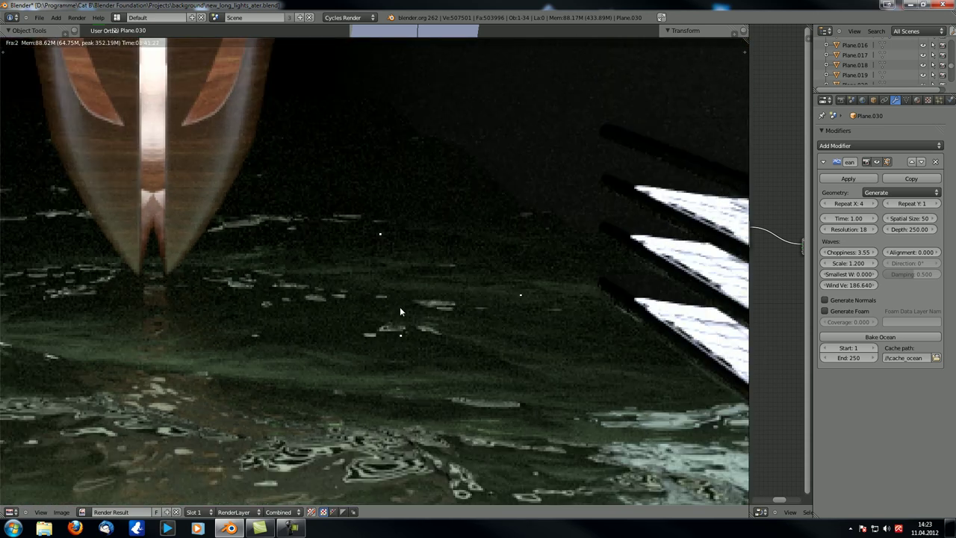
scroll(399, 311, down, 6)
Step: Switch the image area back to the Node Editor and bring the whole compositing node tree into view
click(10, 512)
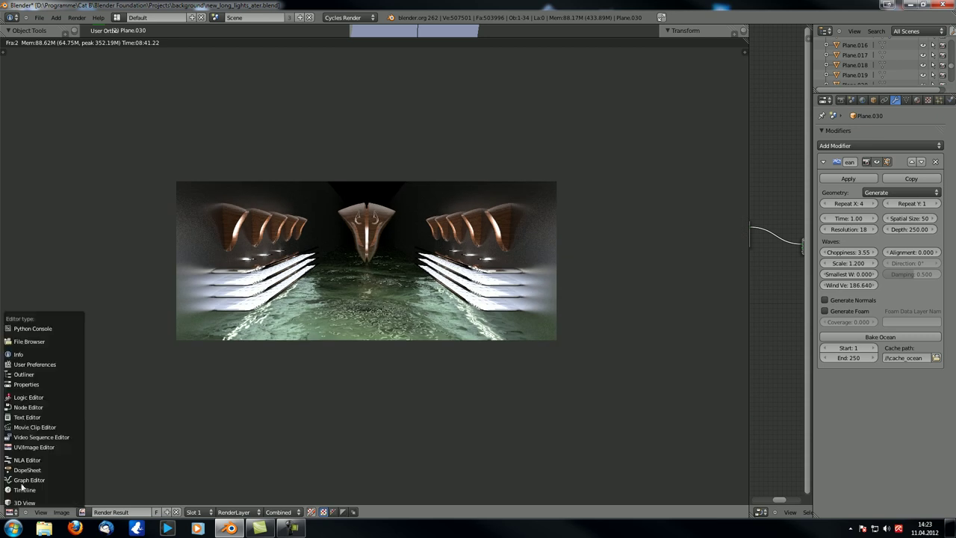
click(36, 408)
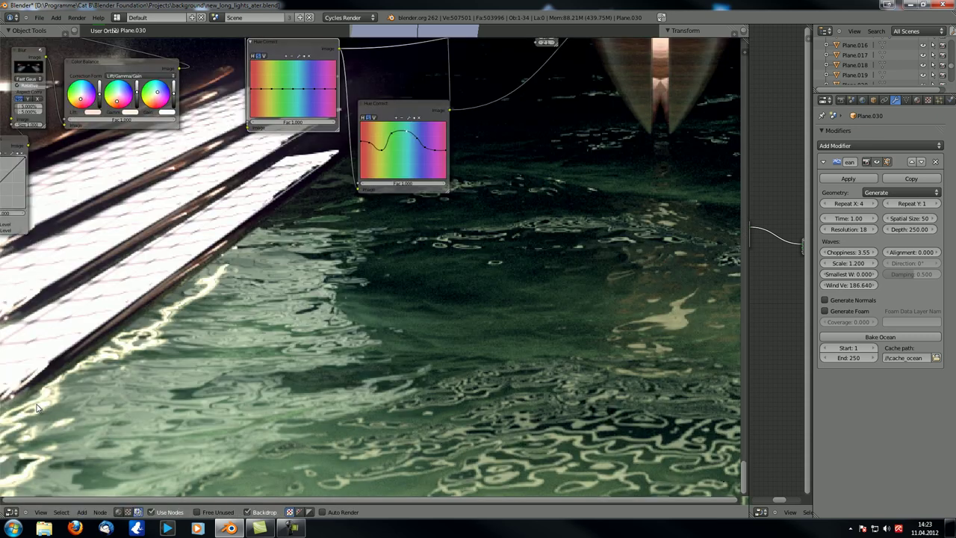
scroll(305, 320, down, 5)
scroll(305, 320, up, 3)
scroll(313, 255, up, 3)
drag(629, 212, 559, 305)
scroll(449, 350, down, 1)
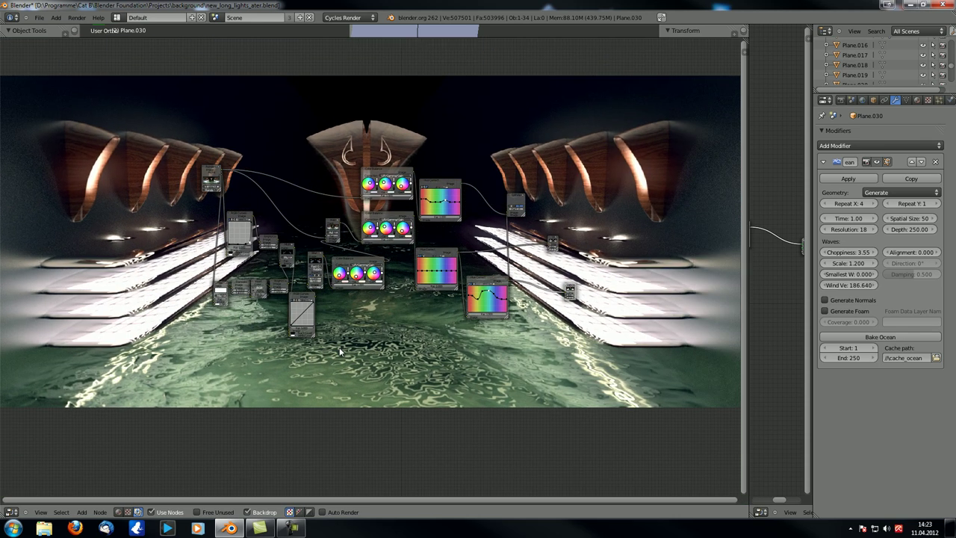
scroll(623, 296, up, 2)
drag(623, 296, 630, 297)
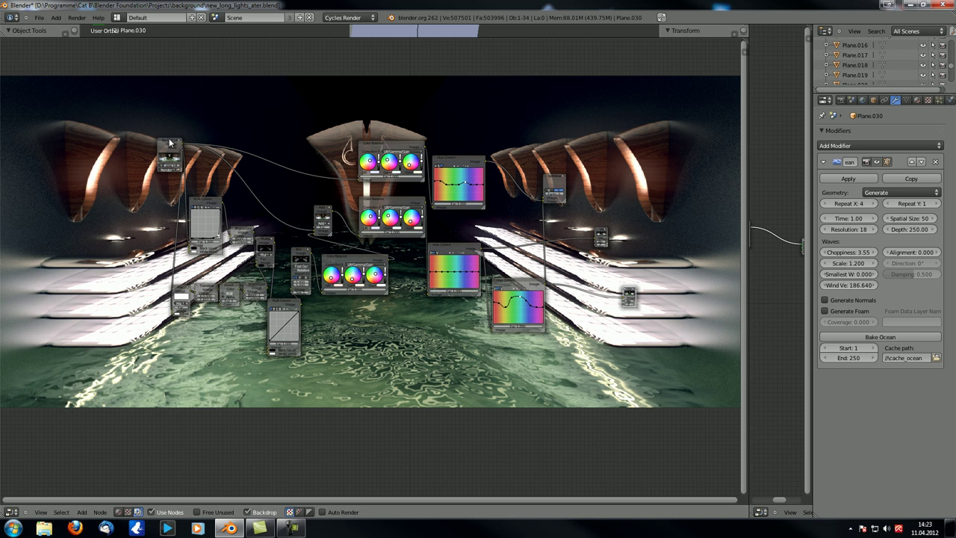
Step: Compare the Render Layers output with the last Hue Correct node's output by previewing each on the backdrop
ctrl+shift+click(171, 143)
click(628, 296)
scroll(516, 299, up, 3)
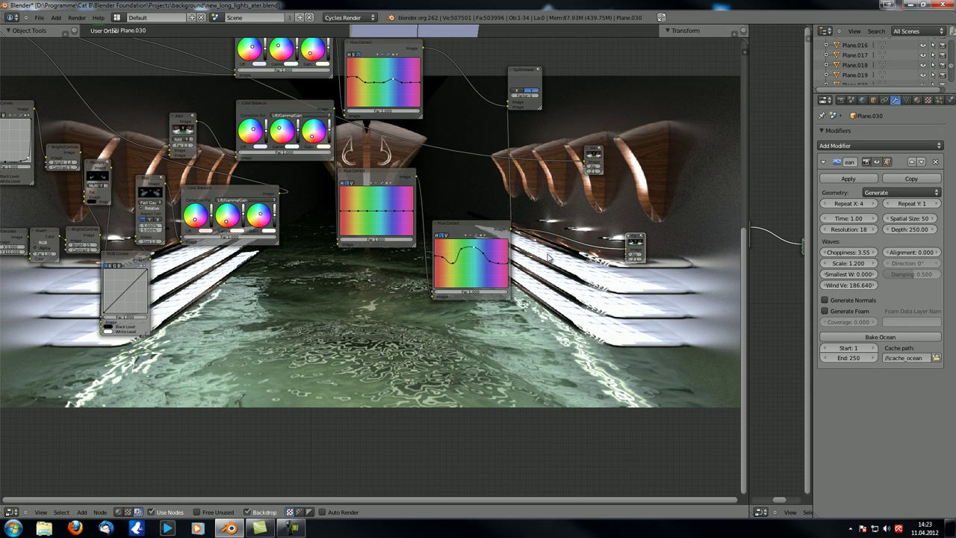
ctrl+shift+click(489, 233)
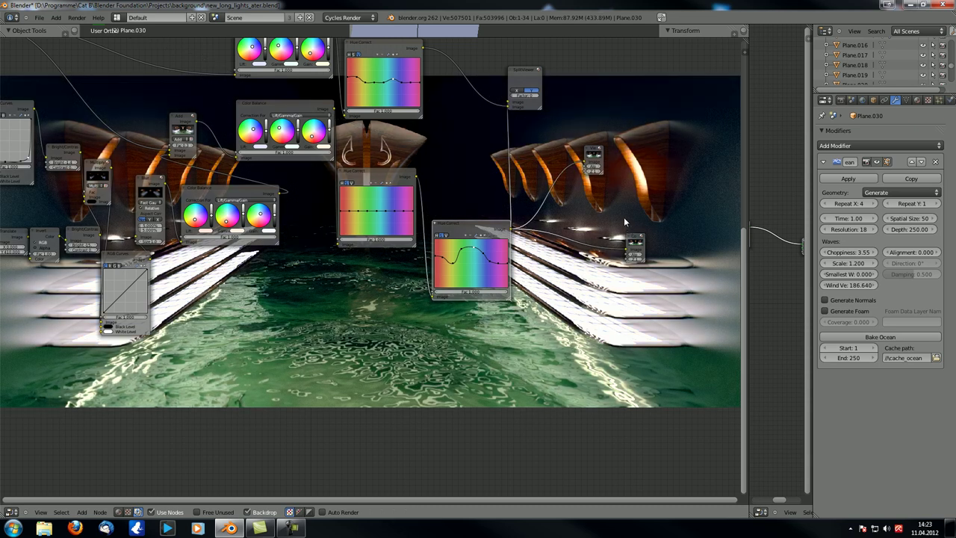
middle_drag(591, 148, 492, 153)
click(531, 237)
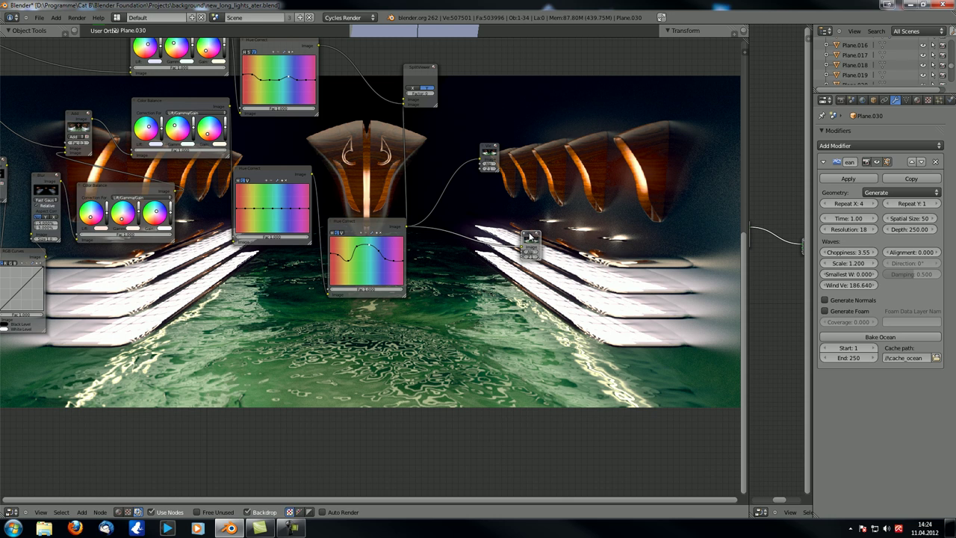
Step: Preview the Color Balance node that follows the Add node on the backdrop and move it down slightly
middle_drag(396, 318, 528, 315)
scroll(394, 335, up, 4)
middle_drag(370, 331, 619, 329)
middle_drag(429, 309, 175, 340)
middle_drag(358, 330, 334, 352)
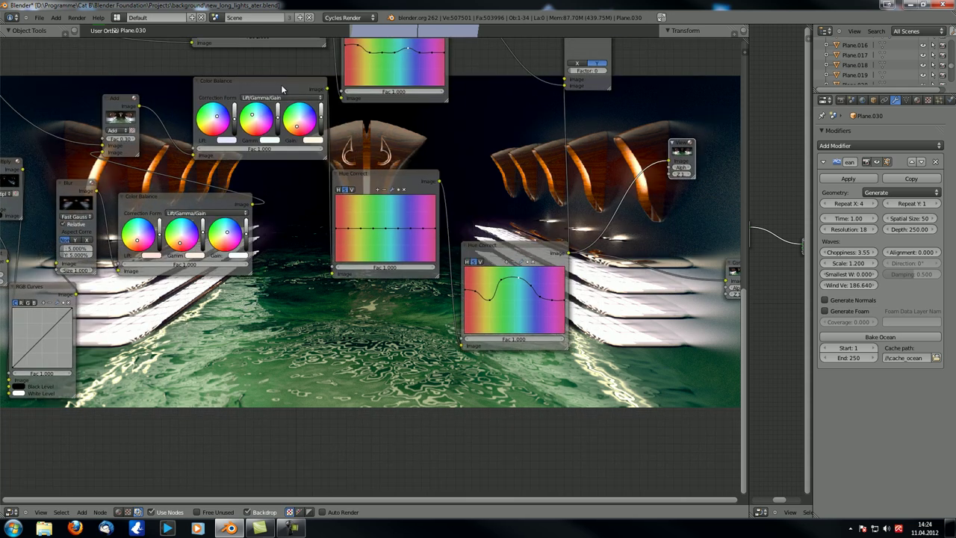
ctrl+shift+click(281, 84)
drag(283, 81, 283, 111)
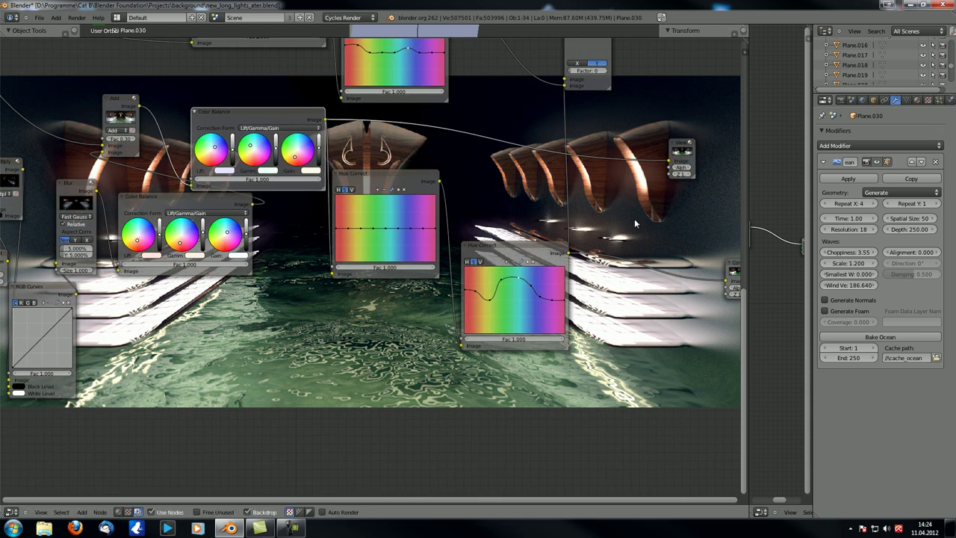
middle_drag(606, 284, 441, 118)
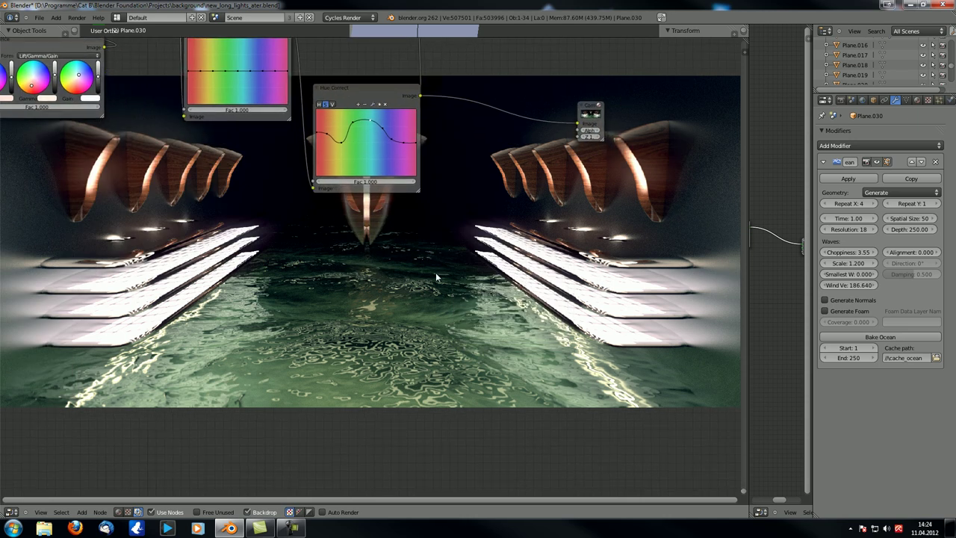
Step: Enlarge the backdrop and examine the Color Balance output across the water, light panels and wooden shapes for stray pixels
key(alt+v)
key(alt+v)
key(alt+v)
key(alt+v)
key(alt+v)
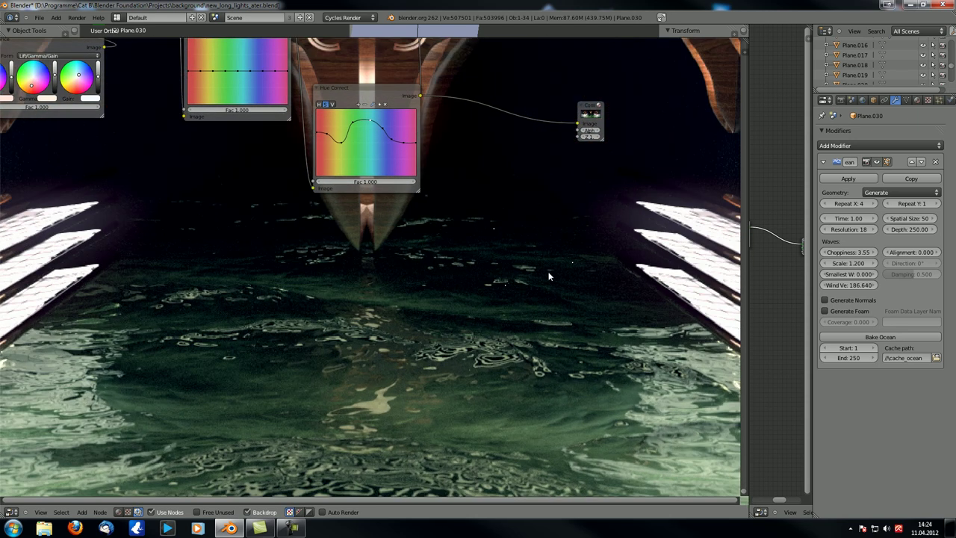
alt+middle_drag(547, 356, 172, 209)
alt+middle_drag(522, 377, 485, 351)
alt+middle_drag(504, 319, 926, 329)
alt+middle_drag(149, 329, 514, 318)
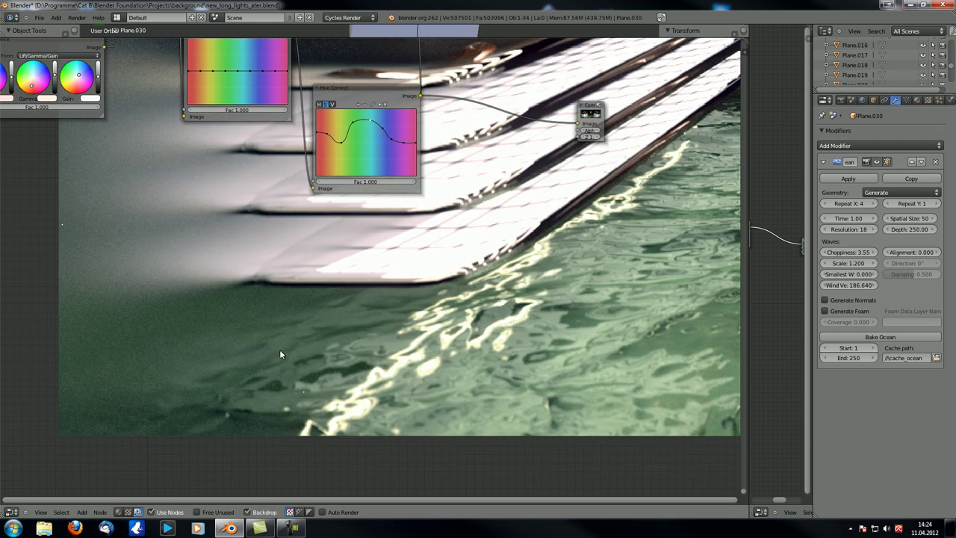
alt+middle_drag(582, 274, 542, 442)
key(v)
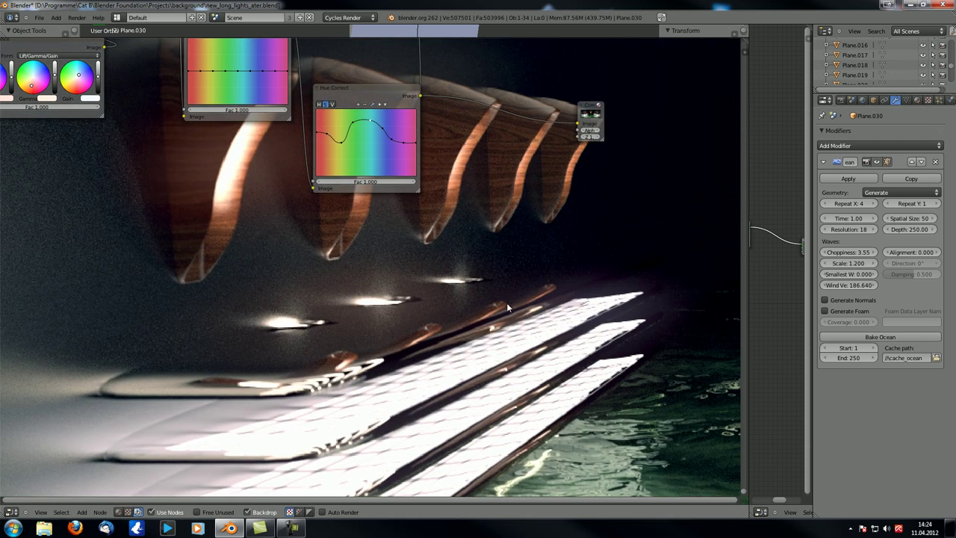
alt+middle_drag(584, 358, 141, 308)
alt+middle_drag(496, 346, 162, 298)
alt+middle_drag(456, 341, 441, 319)
Step: Preview the output of the Hue Correct node with the flat curve on the backdrop
scroll(434, 283, down, 2)
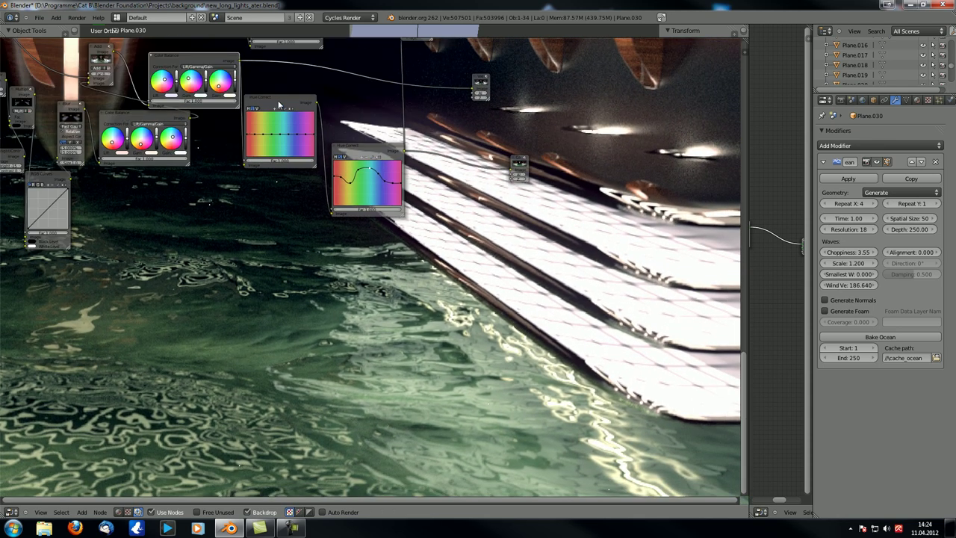
ctrl+shift+click(279, 105)
middle_drag(359, 308, 290, 238)
scroll(422, 351, up, 1)
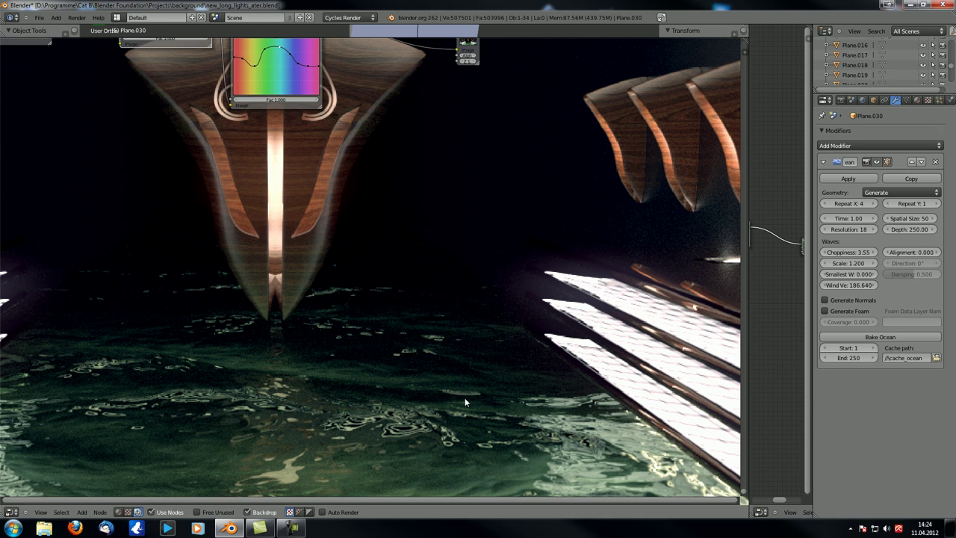
Step: Examine the flat Hue Correct node's output on the enlarged backdrop for stray pixels in the water beside both panel rows
key(v)
key(v)
key(v)
key(v)
alt+middle_drag(520, 391, 334, 218)
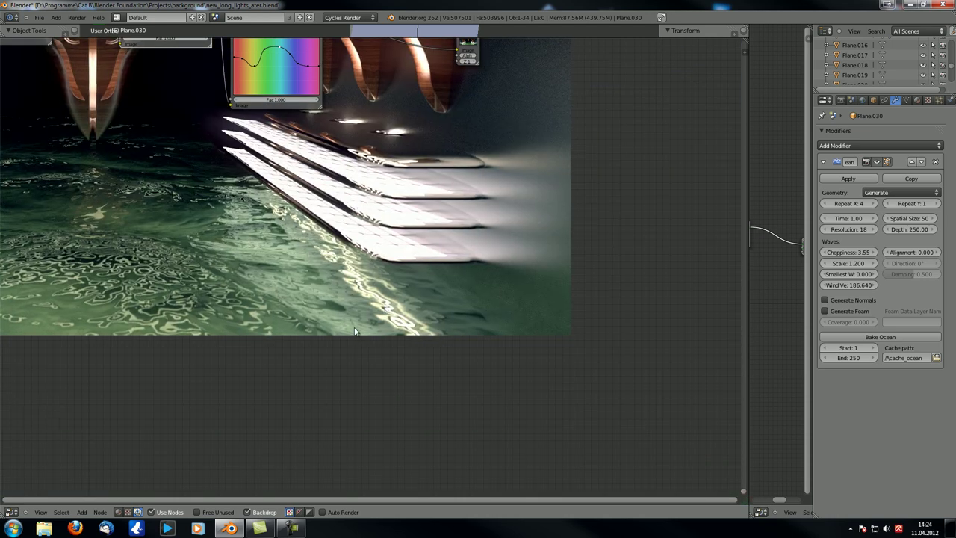
key(alt+v)
key(alt+v)
key(alt+v)
key(alt+v)
alt+middle_drag(533, 372, 326, 323)
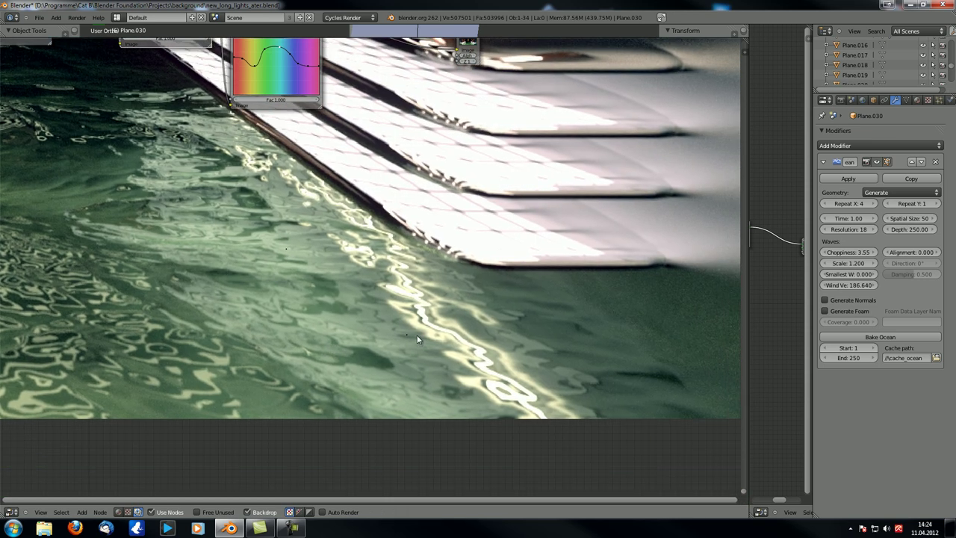
alt+middle_drag(173, 315, 852, 344)
alt+middle_drag(231, 337, 647, 312)
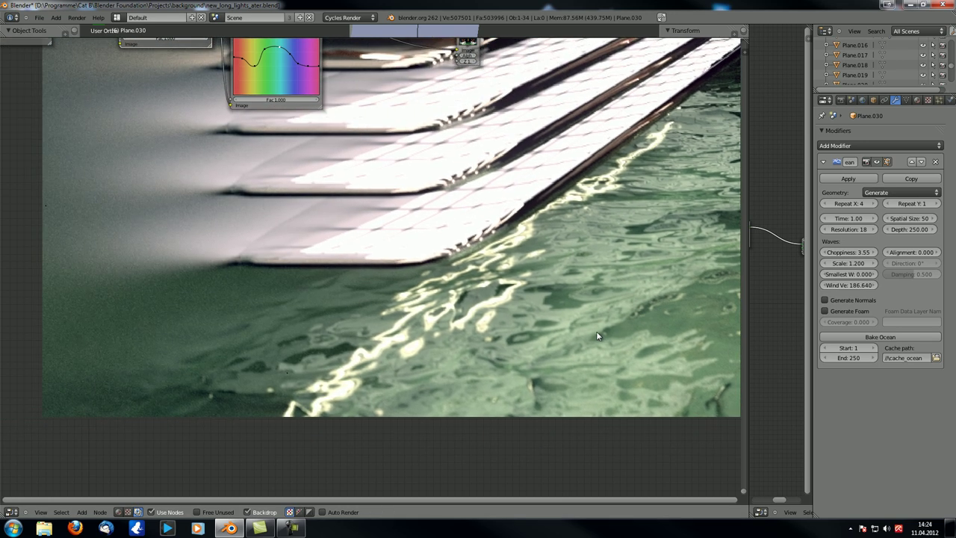
alt+middle_drag(505, 263, 403, 329)
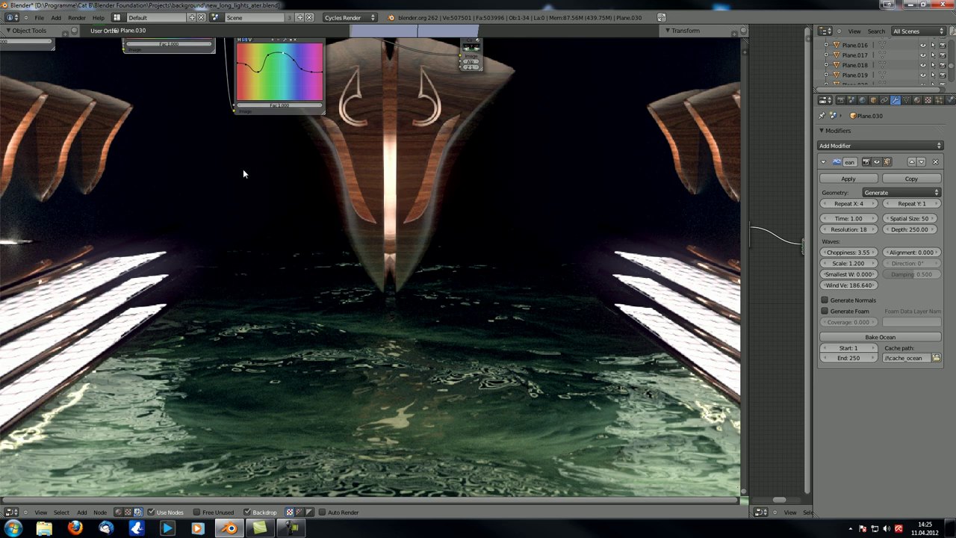
Step: Move the flat-curve Hue Correct node down, add an RGB Curves node above it, and feed it from the middle Color Balance node
middle_drag(243, 170, 381, 406)
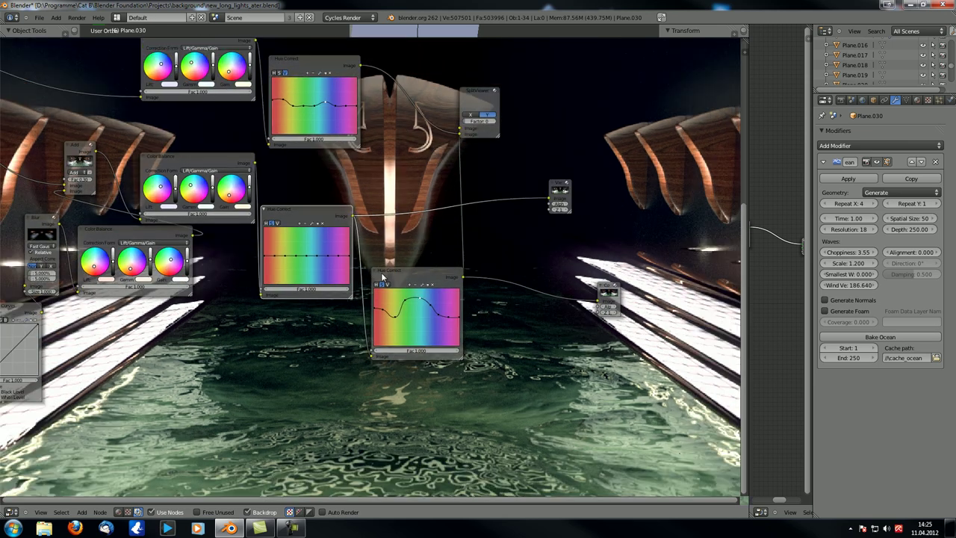
drag(310, 223, 310, 278)
key(shift+a)
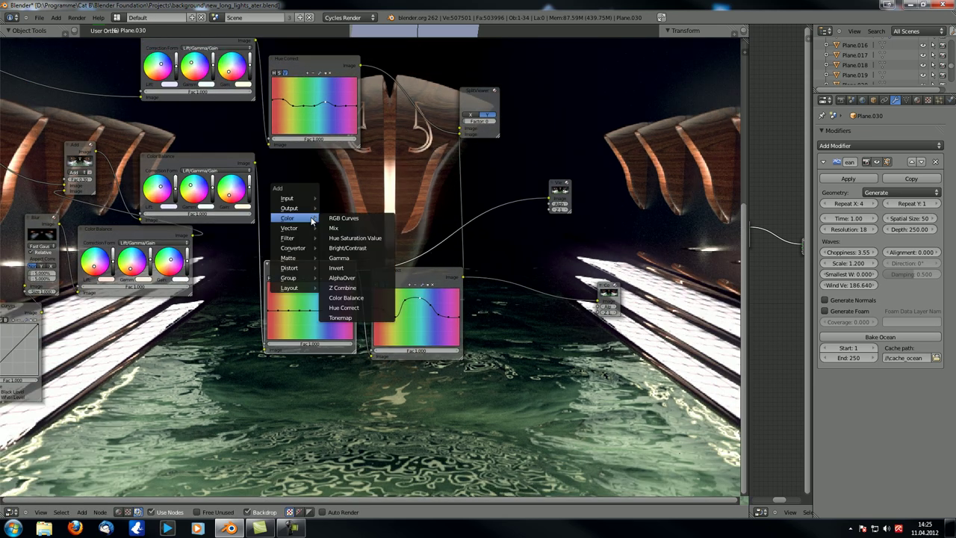
click(344, 217)
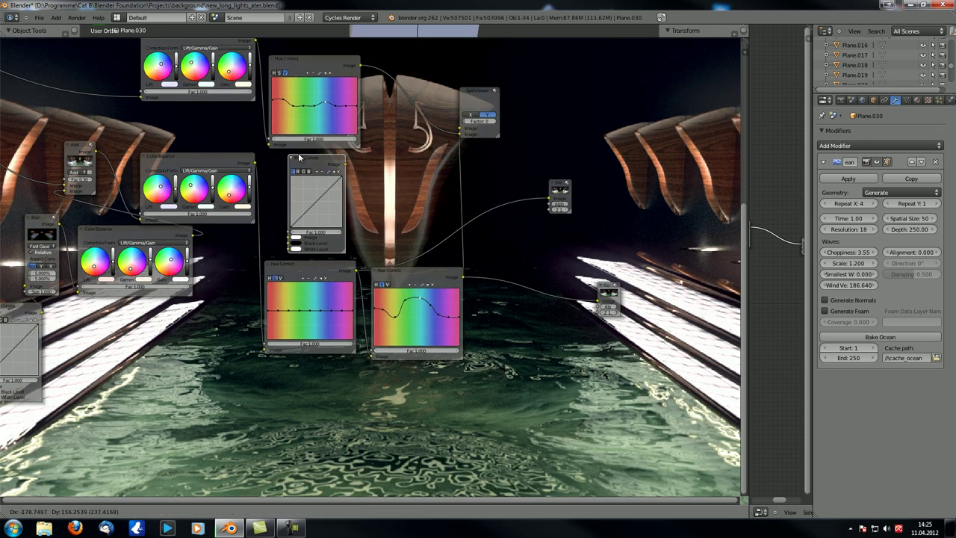
drag(254, 163, 291, 238)
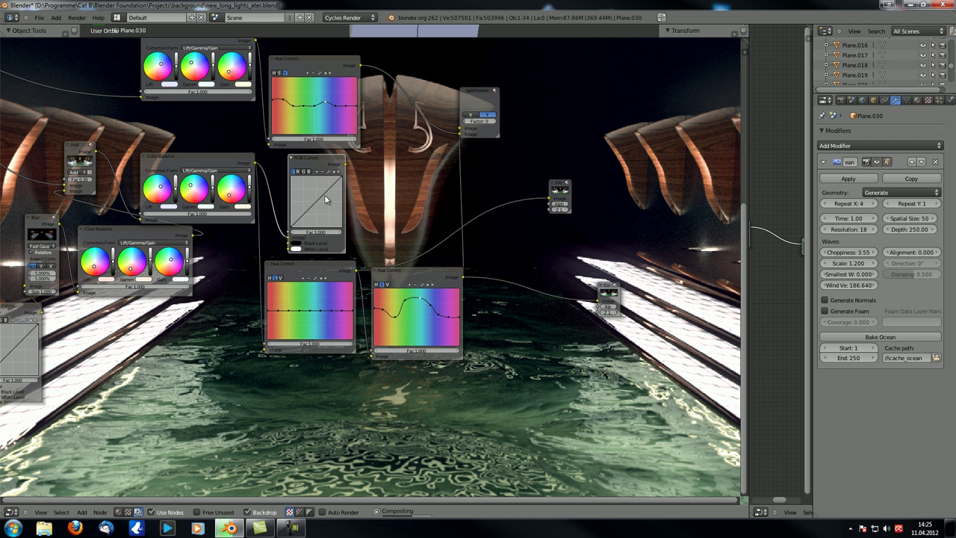
Step: Preview the new RGB Curves node's output on the backdrop and examine the water and light panels for stray pixels
ctrl+shift+click(309, 161)
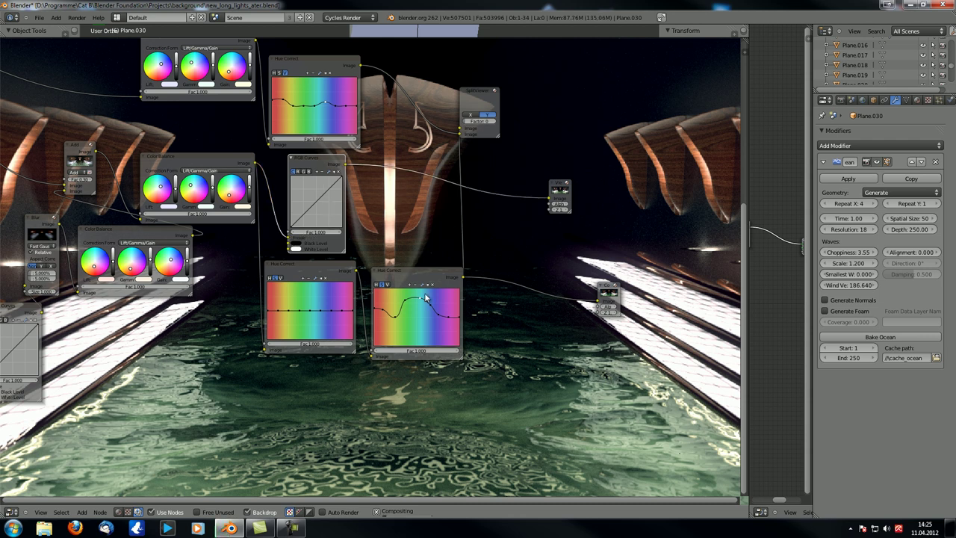
middle_drag(550, 362, 398, 295)
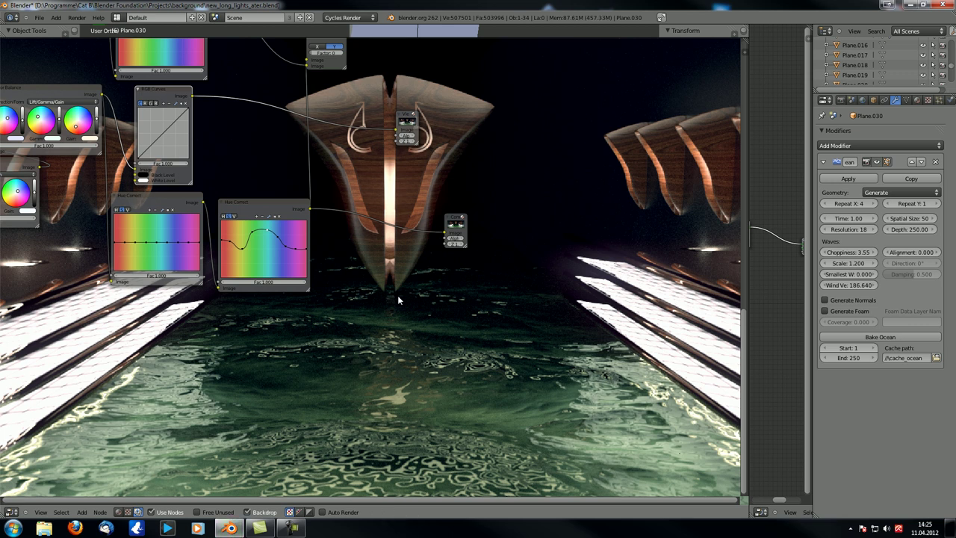
alt+middle_drag(558, 400, 922, 283)
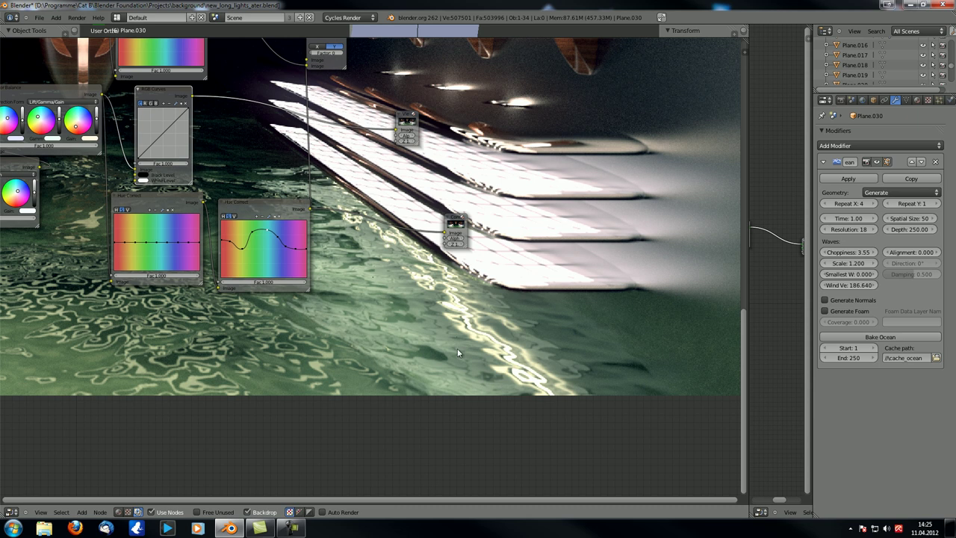
alt+middle_drag(446, 377, 907, 418)
Step: Delete the new RGB Curves and flat Hue Correct nodes, and move the remaining lower Hue Correct node, previewed on the backdrop, nearer the Color Balance node
middle_drag(449, 239, 805, 337)
scroll(302, 335, up, 3)
middle_drag(307, 336, 282, 277)
scroll(282, 277, down, 4)
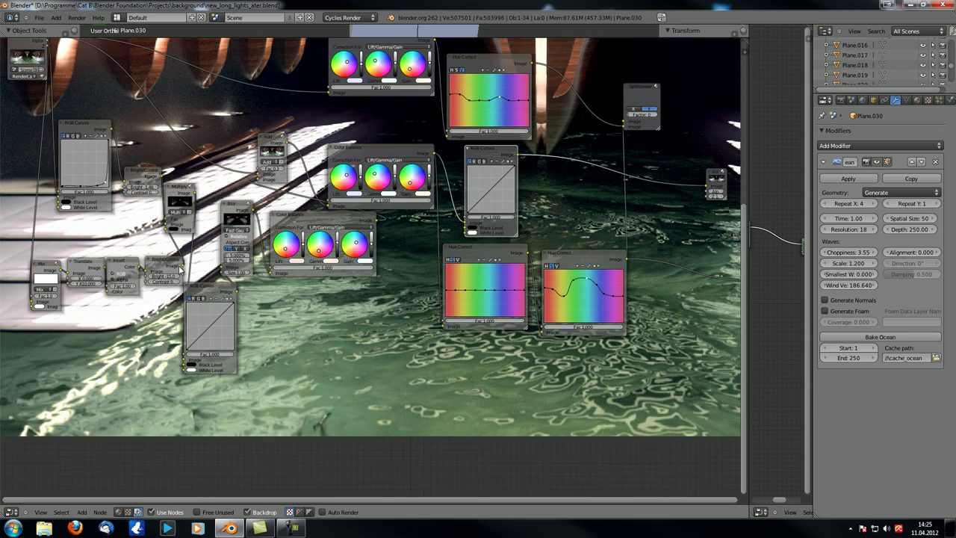
scroll(544, 270, down, 1)
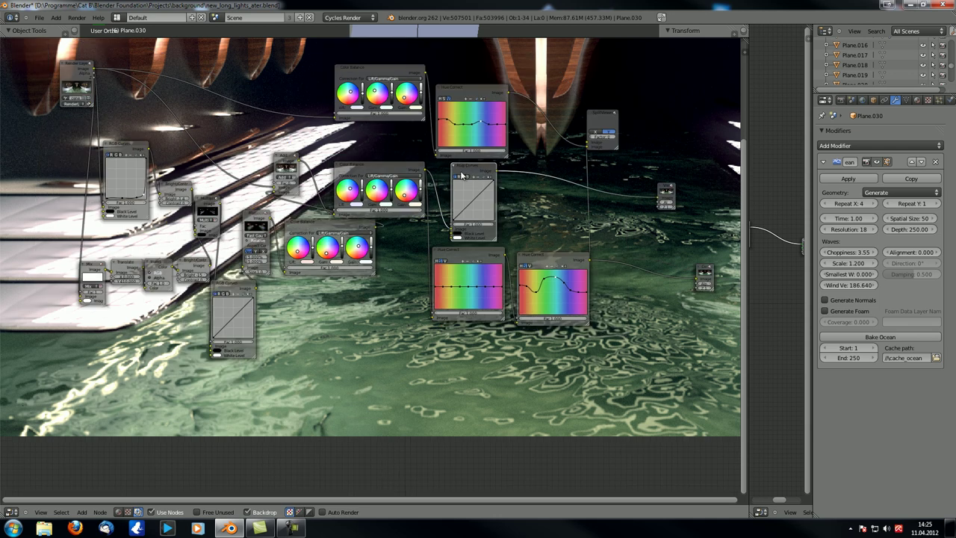
key(x)
ctrl+shift+click(560, 256)
click(502, 258)
key(x)
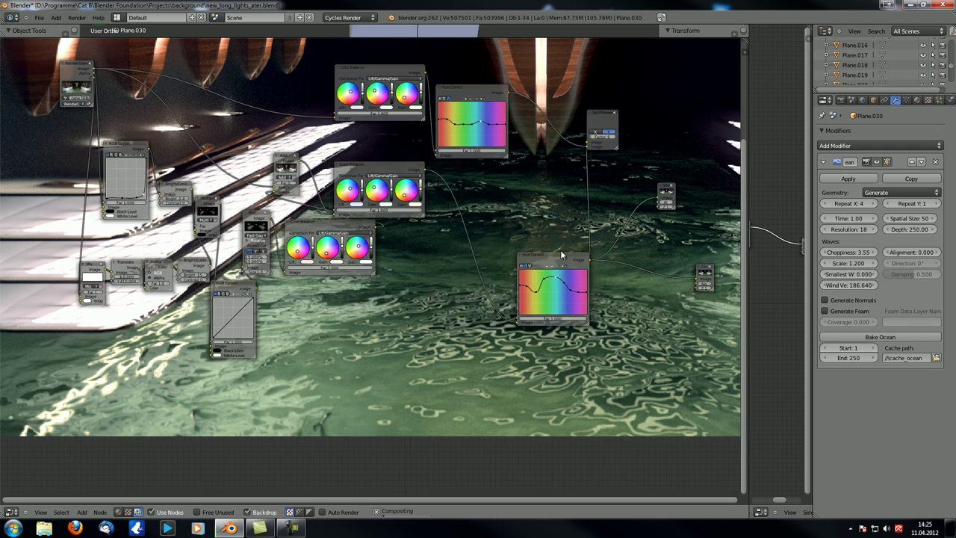
drag(564, 259, 494, 211)
click(493, 207)
Step: Delete the straight-line RGB Curves node between the Multiply and Blur nodes, keeping Multiply linked to Blur
scroll(436, 258, up, 2)
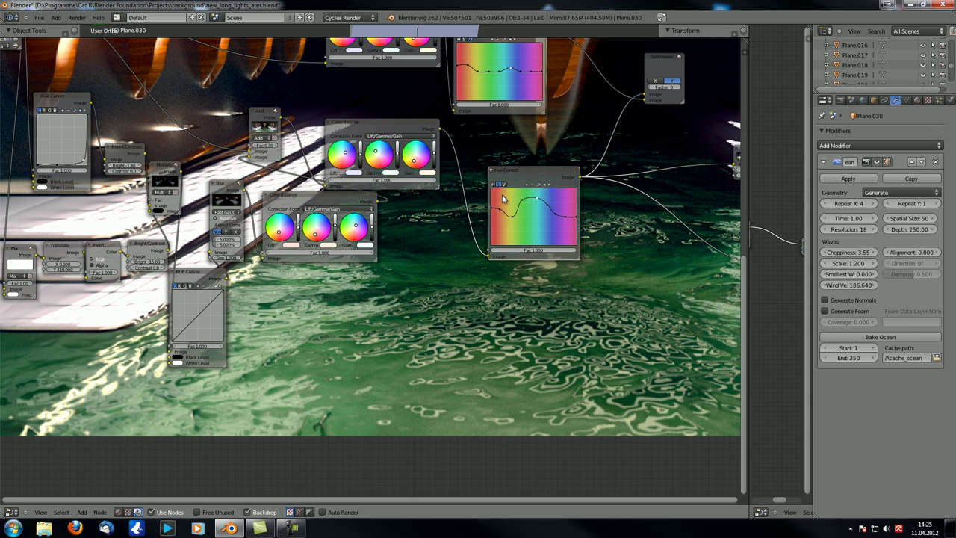
middle_drag(251, 326, 489, 315)
scroll(488, 315, up, 1)
scroll(483, 315, up, 1)
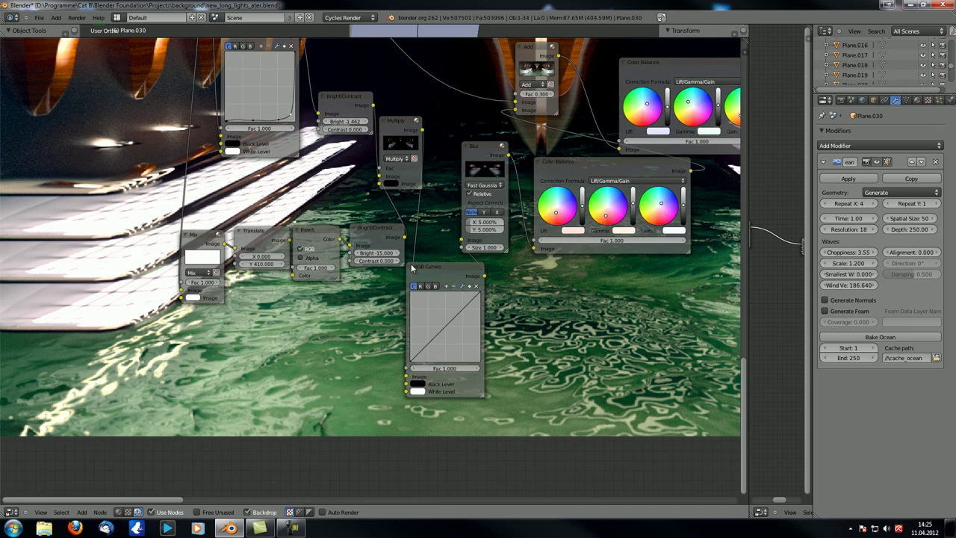
click(440, 270)
middle_drag(574, 355, 523, 297)
scroll(524, 297, up, 2)
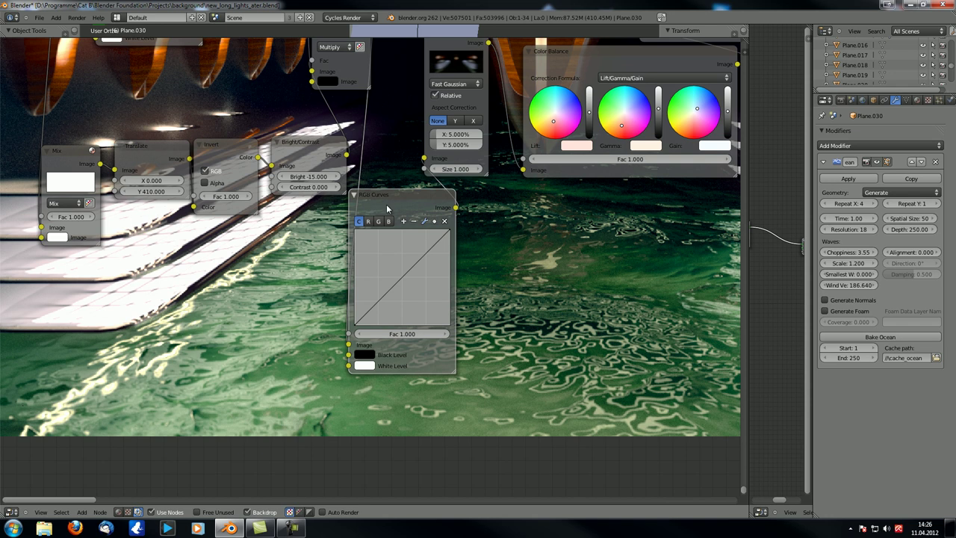
key(x)
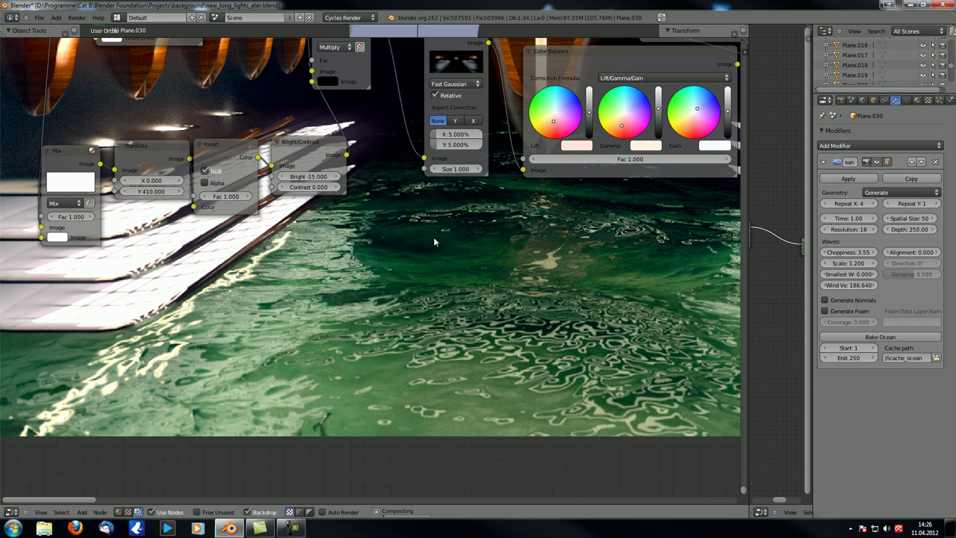
middle_drag(430, 238, 383, 392)
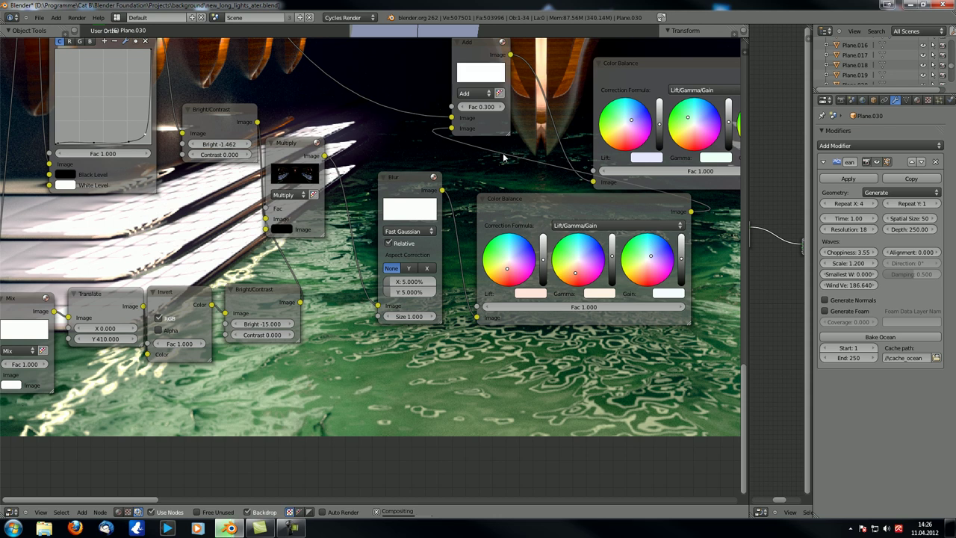
Step: Preview the Multiply node's output on the backdrop and examine the dark areas around the wooden shapes and light panels for stray pixels
scroll(406, 161, down, 8)
middle_drag(481, 231, 297, 197)
scroll(376, 231, down, 2)
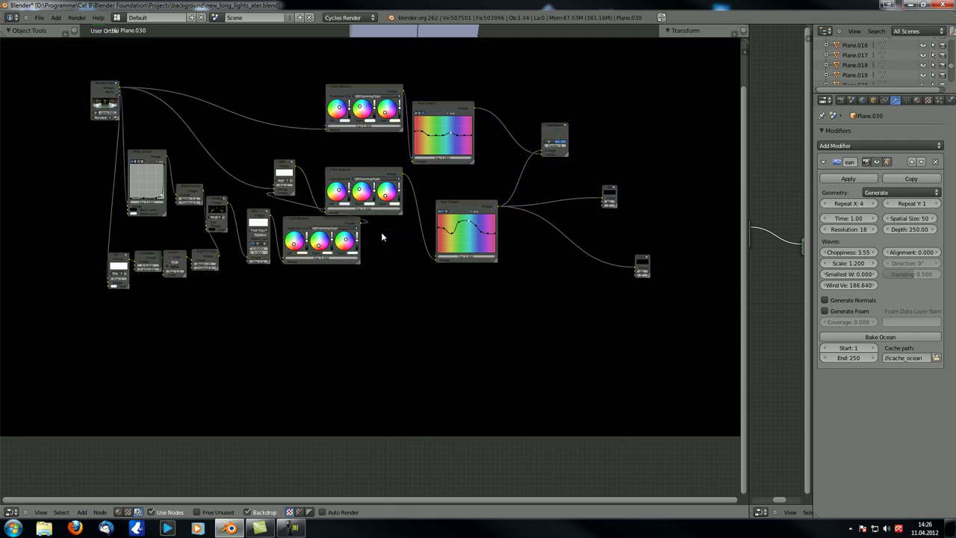
middle_drag(227, 329, 369, 363)
scroll(352, 322, up, 9)
scroll(368, 363, up, 2)
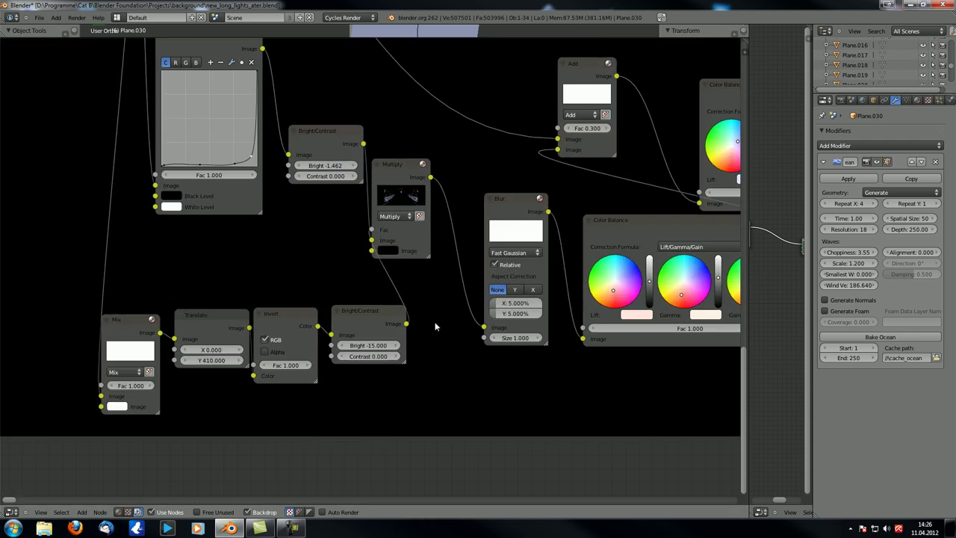
middle_drag(420, 299, 434, 328)
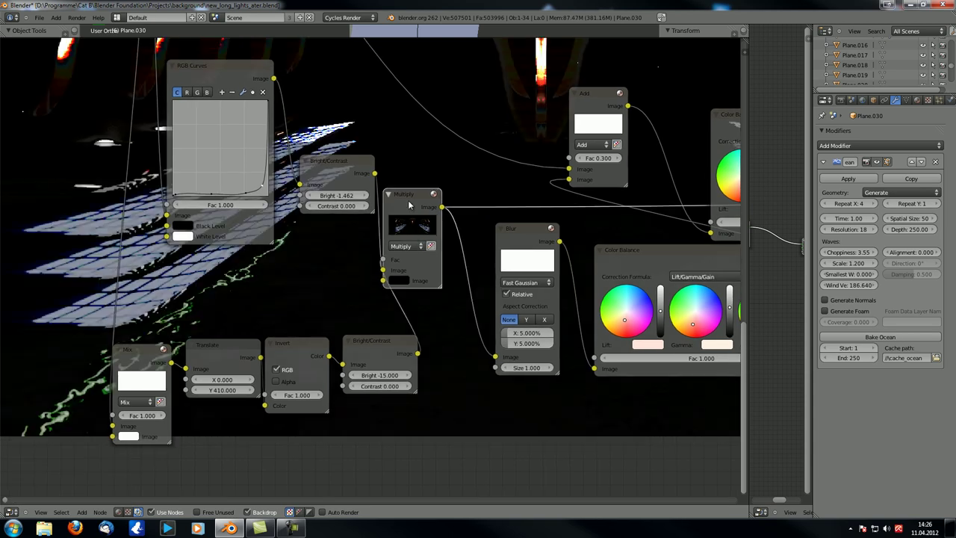
middle_drag(405, 160, 297, 91)
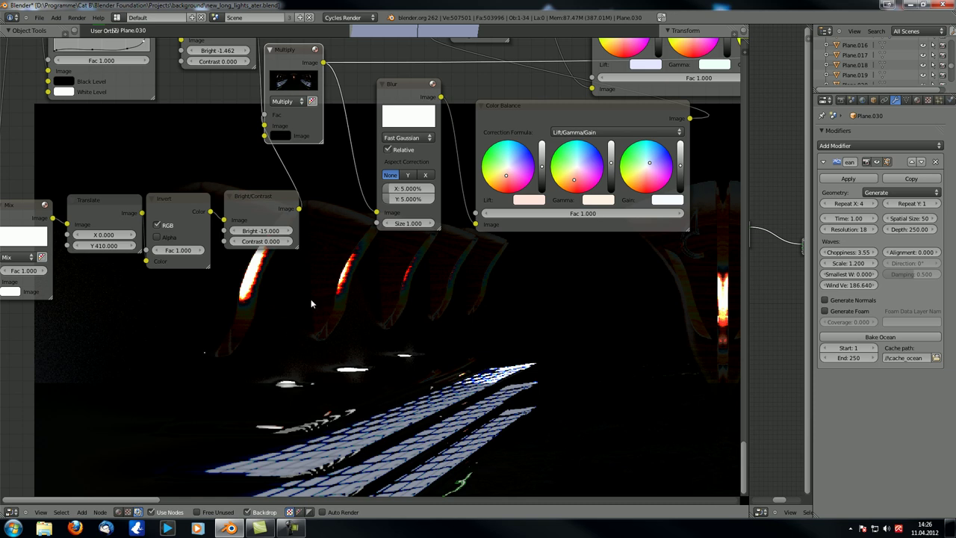
Step: Set the Blur node's Y amount to 0% and preview its output across the whole backdrop image
click(405, 199)
text(0)
key(Return)
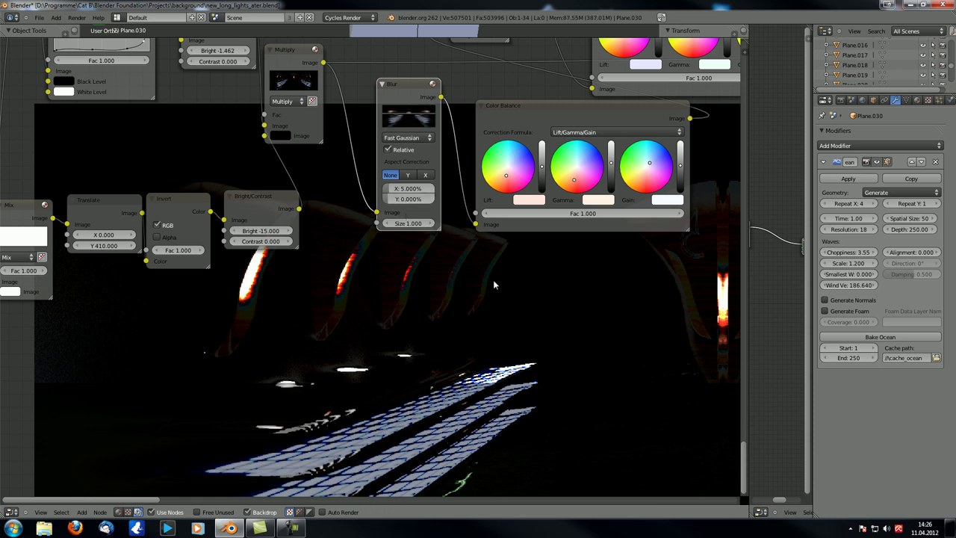
ctrl+shift+click(389, 114)
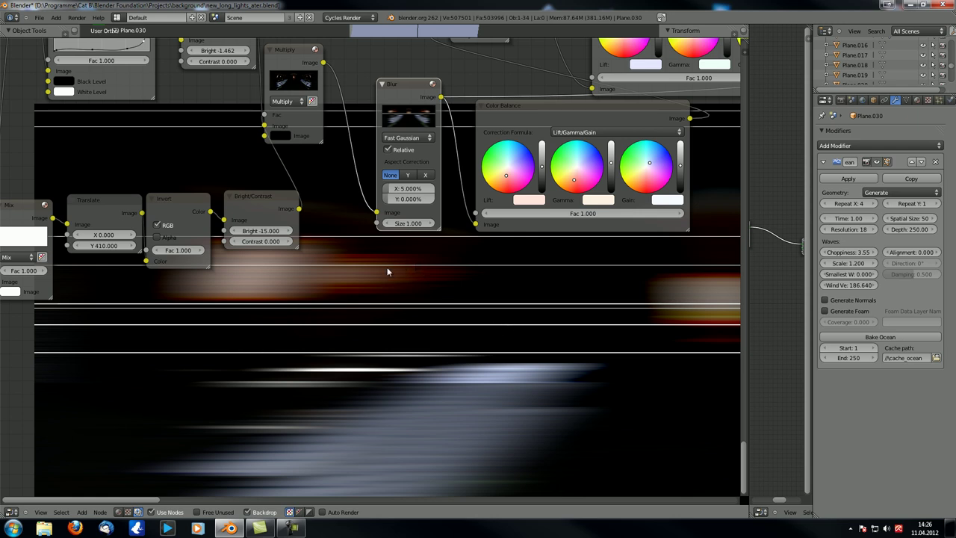
alt+middle_drag(541, 312, 146, 322)
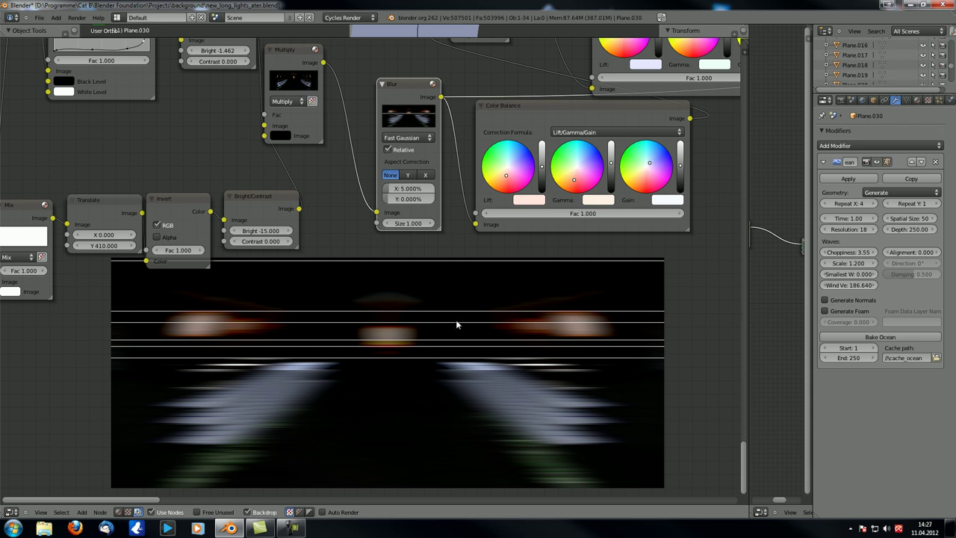
Step: Set the Blur node's Y amount back to 5%
click(407, 199)
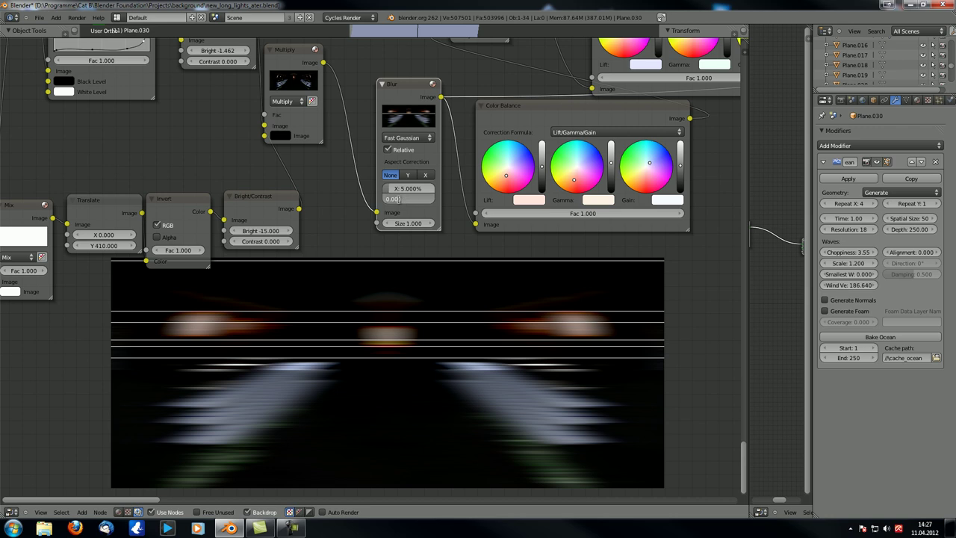
text(5)
key(Return)
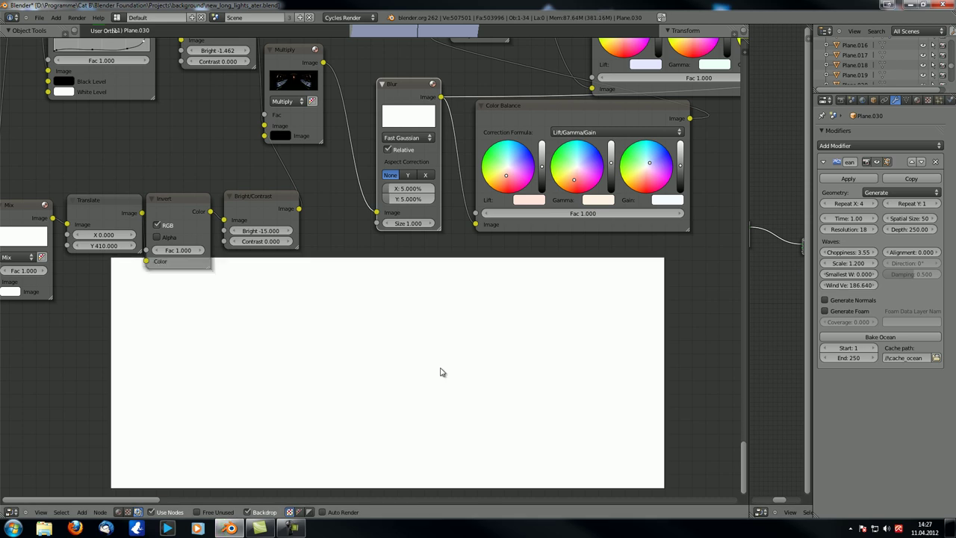
Step: Add an RGB Curves node and insert it into the link between the Multiply and Blur nodes
middle_drag(389, 329, 402, 333)
key(shift+a)
mouse_move(401, 333)
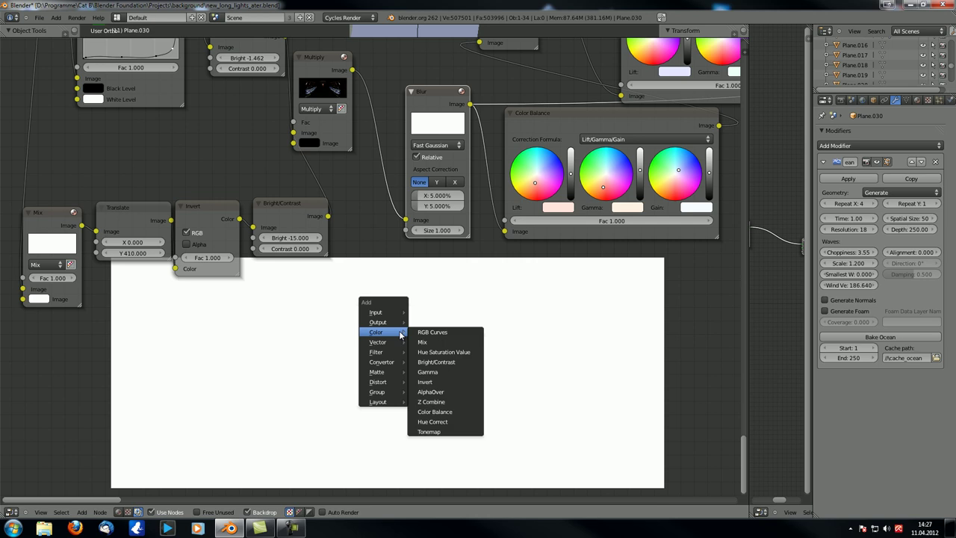
click(432, 331)
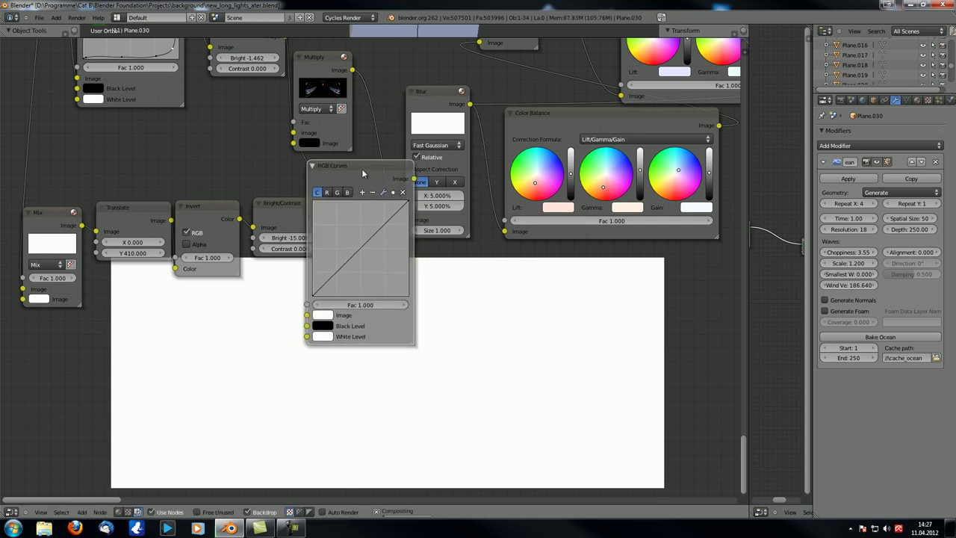
mouse_move(363, 170)
mouse_down()
mouse_move(386, 142)
mouse_move(387, 236)
mouse_move(395, 198)
mouse_move(365, 188)
mouse_up()
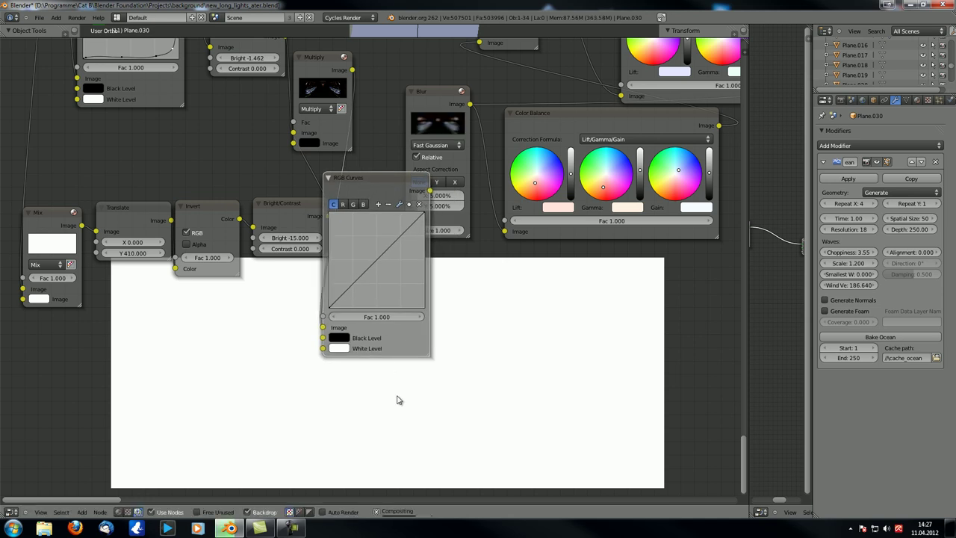
Step: Examine the Blur node's output on the backdrop with the RGB Curves node feeding it
alt+middle_drag(401, 410, 429, 411)
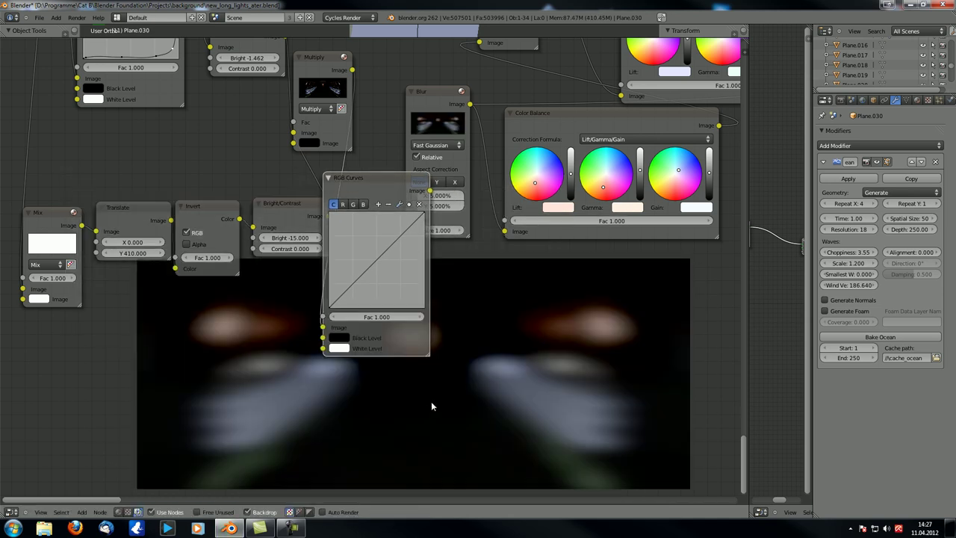
alt+middle_drag(490, 371, 514, 379)
scroll(418, 296, down, 3)
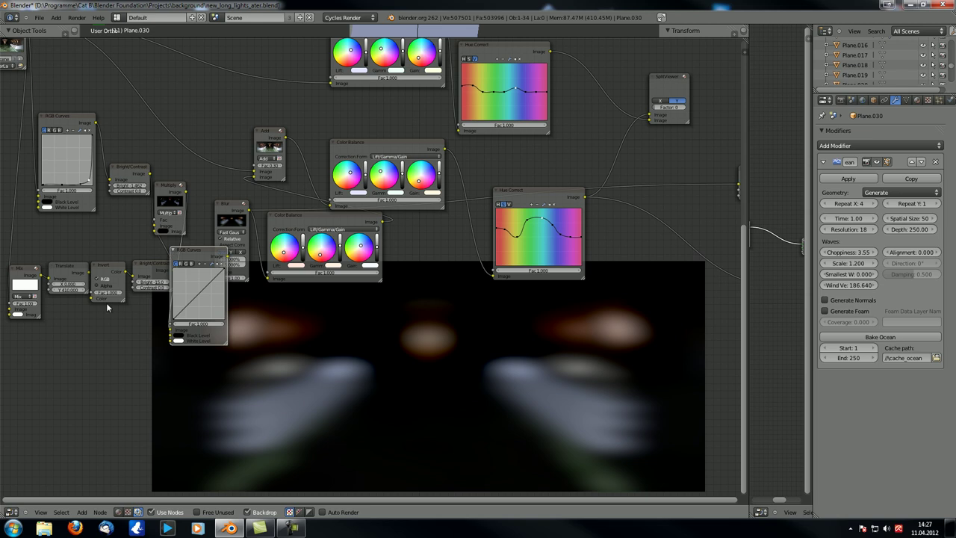
middle_drag(98, 316, 326, 360)
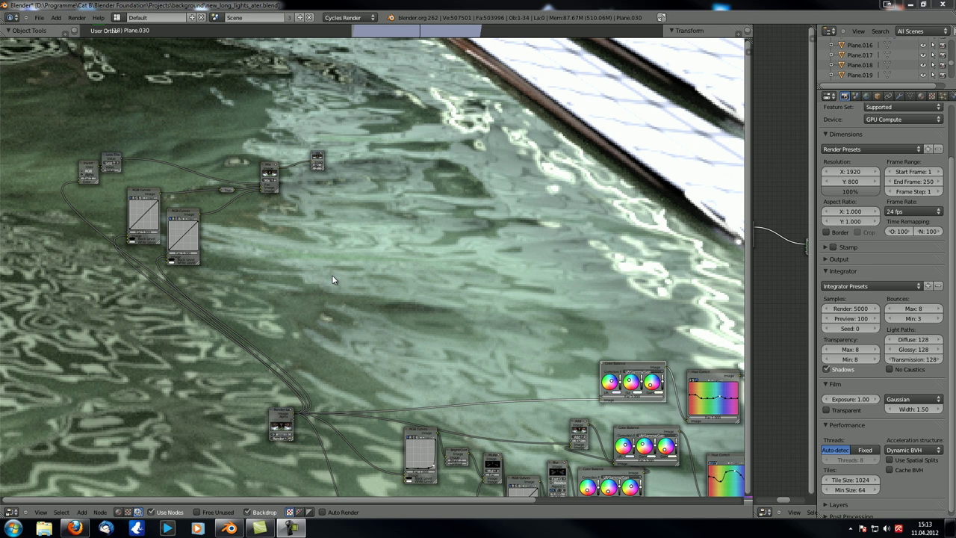
Step: Examine the upper node group's output on the enlarged backdrop for stray pixels across the water and light panels
middle_drag(520, 272, 508, 249)
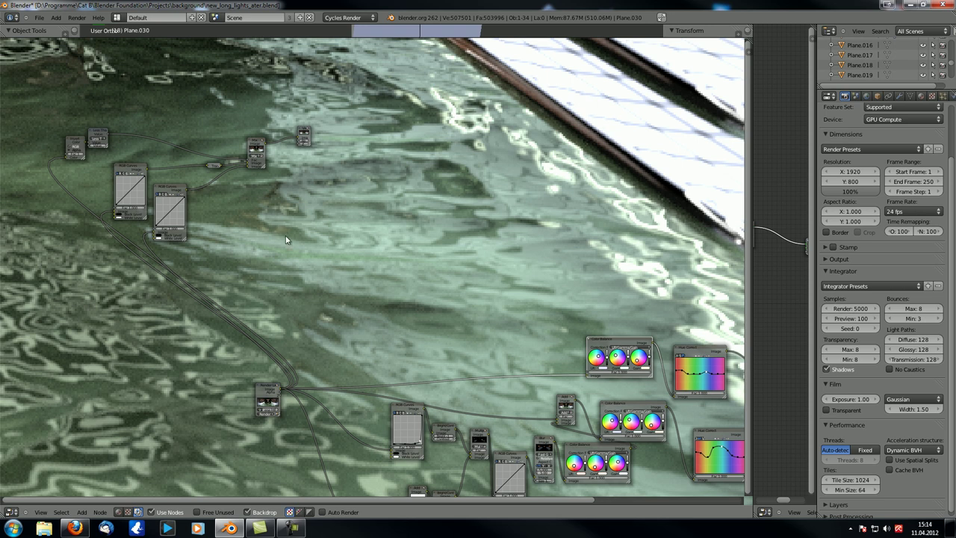
mouse_move(286, 236)
alt+middle_down()
mouse_move(375, 174)
mouse_move(303, 230)
alt+middle_up()
scroll(283, 295, up, 4)
scroll(283, 294, down, 1)
middle_drag(283, 312, 273, 261)
scroll(303, 259, down, 2)
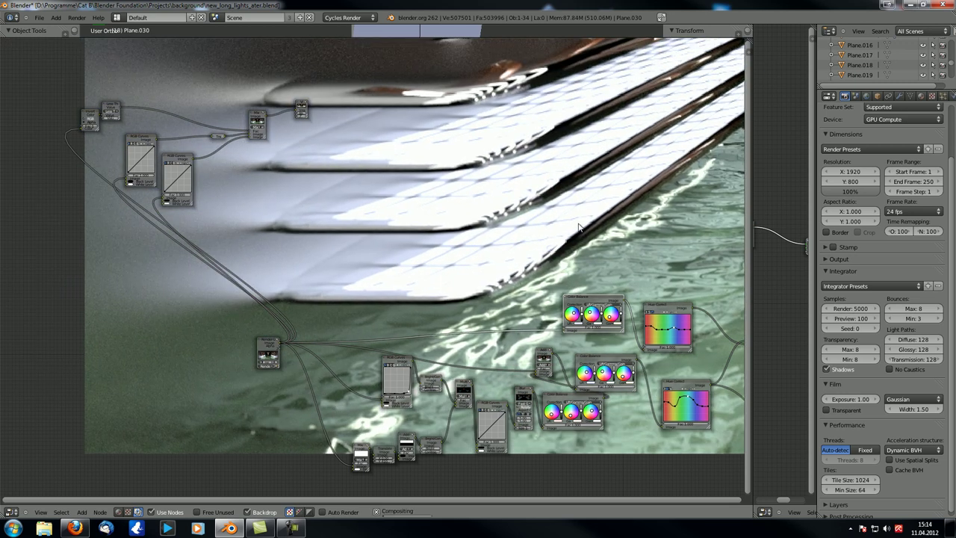
alt+middle_drag(589, 168, 286, 130)
middle_drag(363, 160, 350, 141)
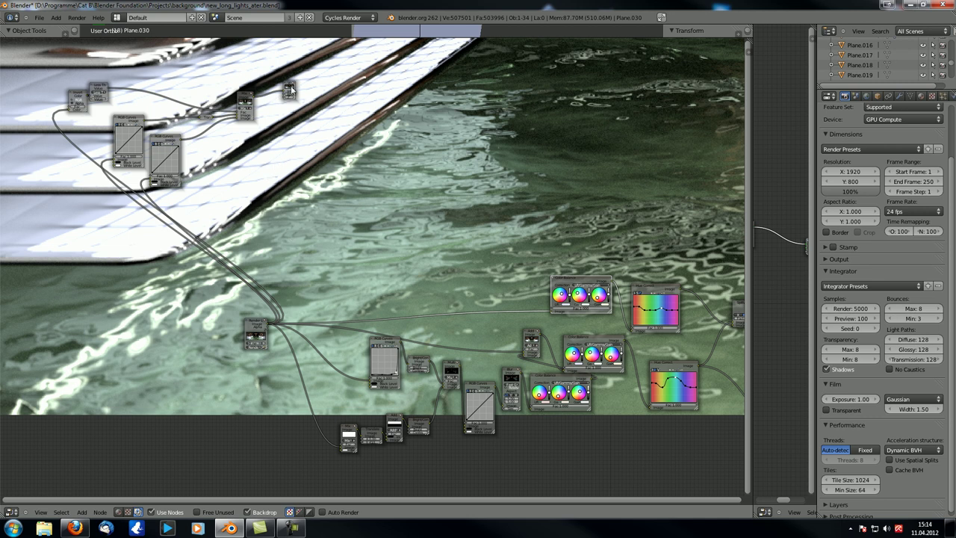
Step: Duplicate the upper group's Viewer node, keeping the original fed by the mix node and feeding the copy from the Render Layers node
key(shift+d)
click(501, 136)
ctrl+shift+click(254, 323)
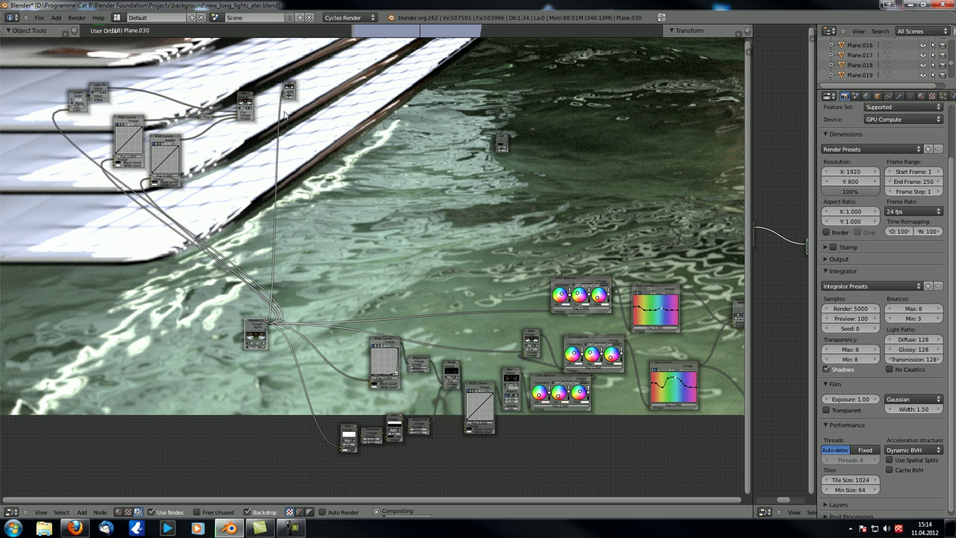
ctrl+shift+click(251, 103)
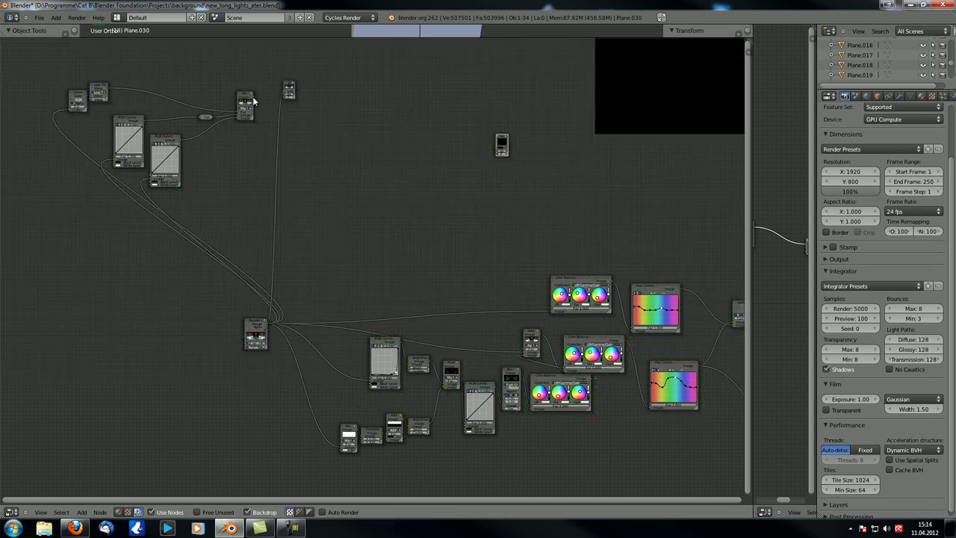
drag(267, 94, 284, 93)
ctrl+shift+click(257, 324)
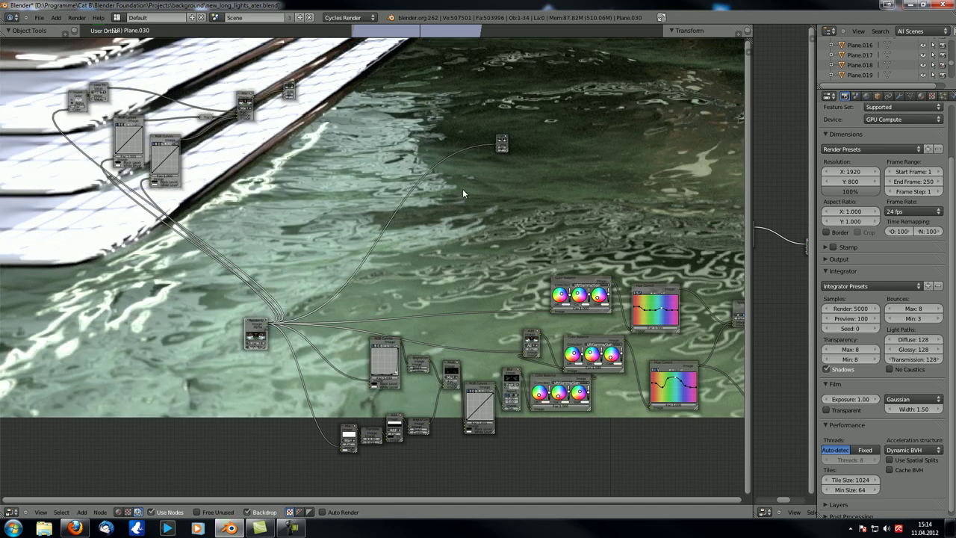
Step: Examine the unprocessed Render Layers output on the enlarged backdrop for stray pixels in the water beside the light panels
alt+middle_drag(702, 220, 286, 186)
alt+middle_drag(702, 284, 372, 213)
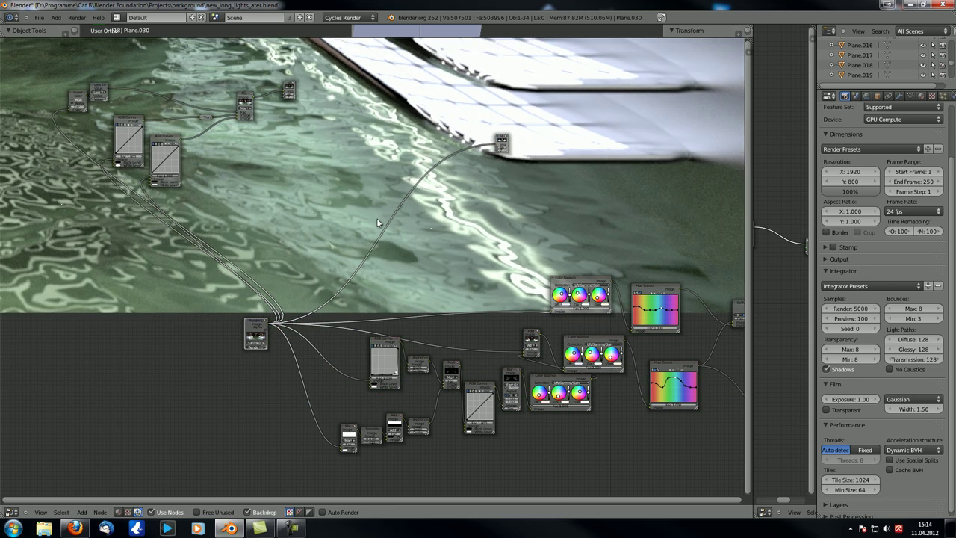
key(alt+v)
key(alt+v)
key(alt+v)
alt+middle_drag(513, 246, 121, 58)
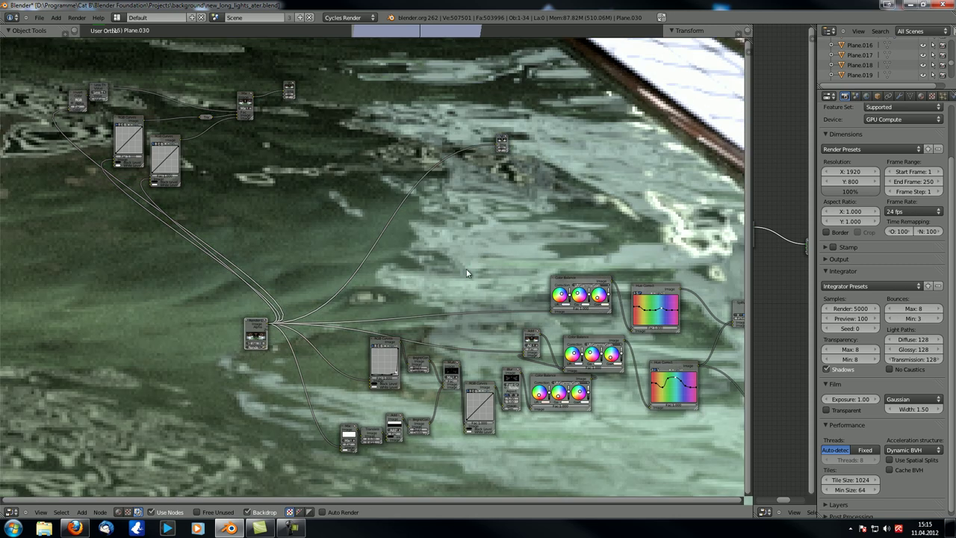
middle_drag(506, 273, 480, 256)
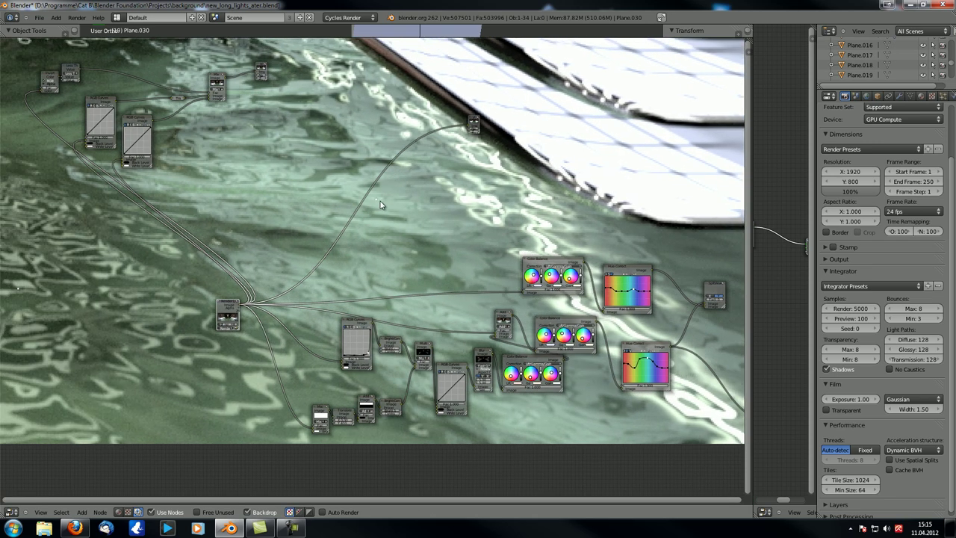
Step: Add a Math node to the open area above the Render Layers node and set its operation to Greater Than
scroll(440, 219, up, 1)
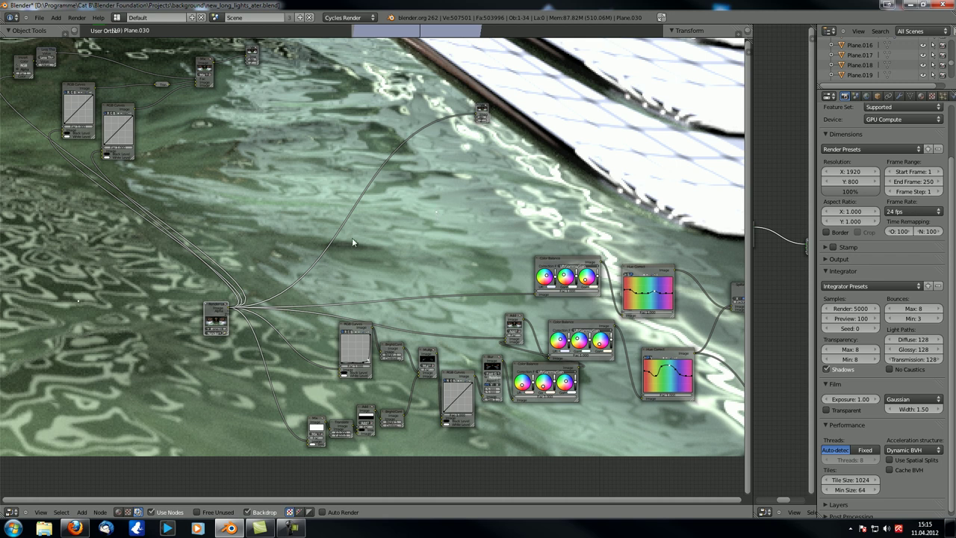
key(shift+a)
mouse_move(308, 206)
middle_drag(222, 182, 249, 195)
drag(244, 323, 238, 320)
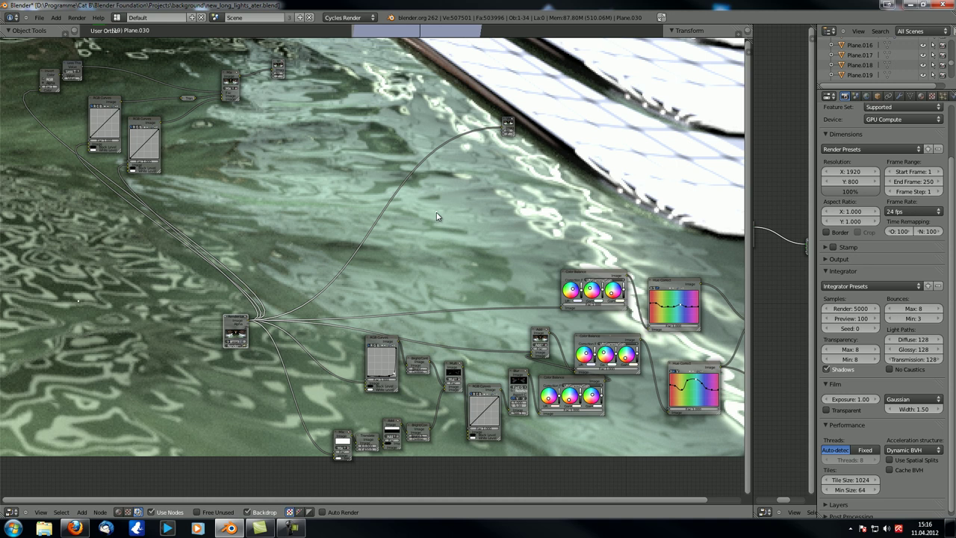
key(shift+a)
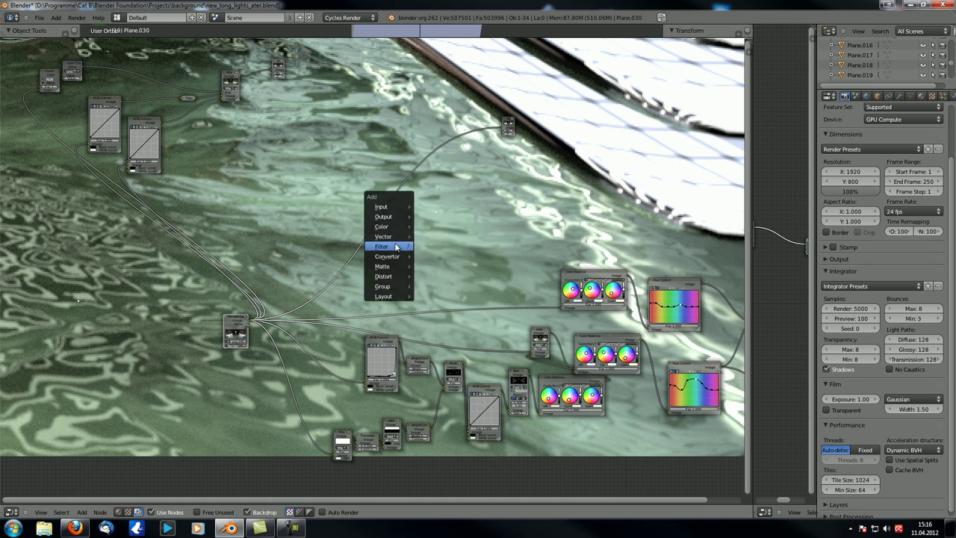
mouse_move(389, 258)
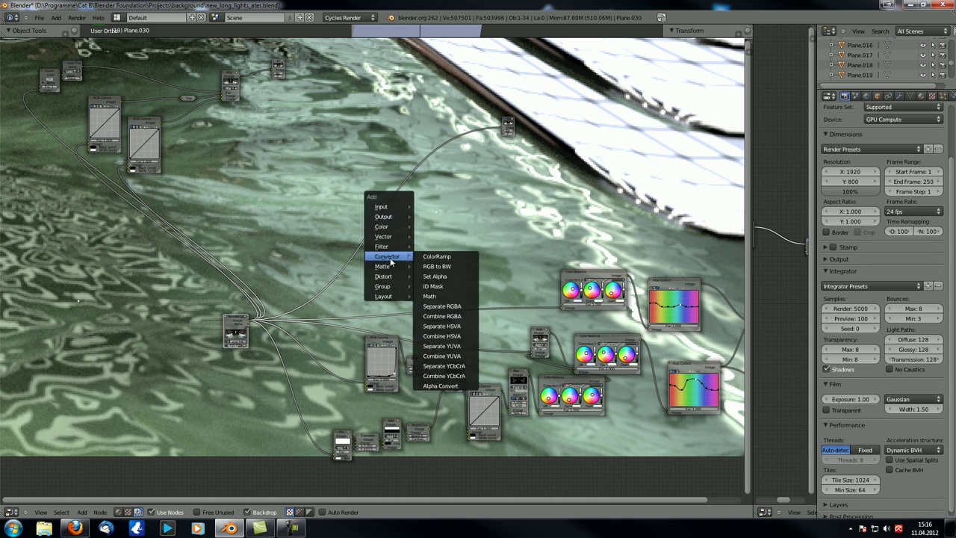
click(439, 295)
click(415, 215)
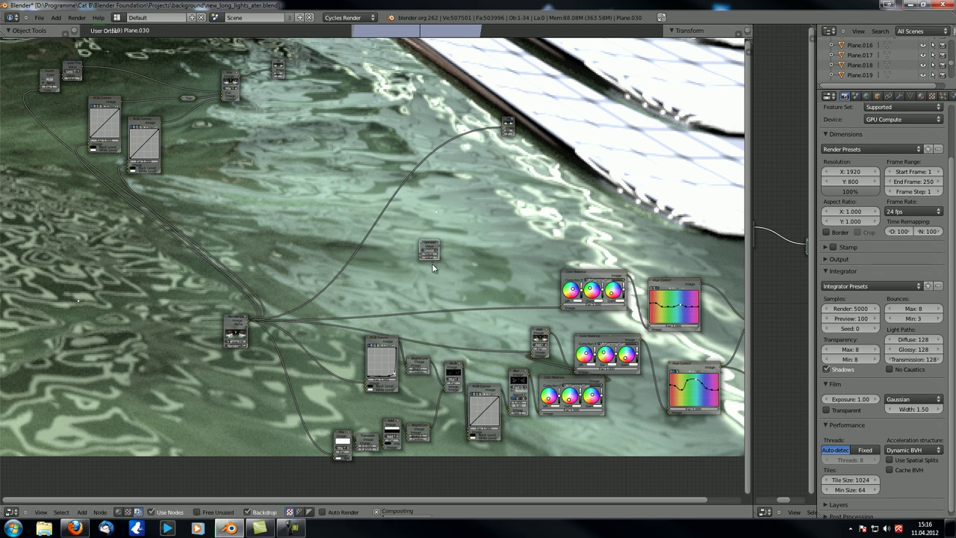
scroll(433, 265, up, 5)
scroll(412, 248, down, 2)
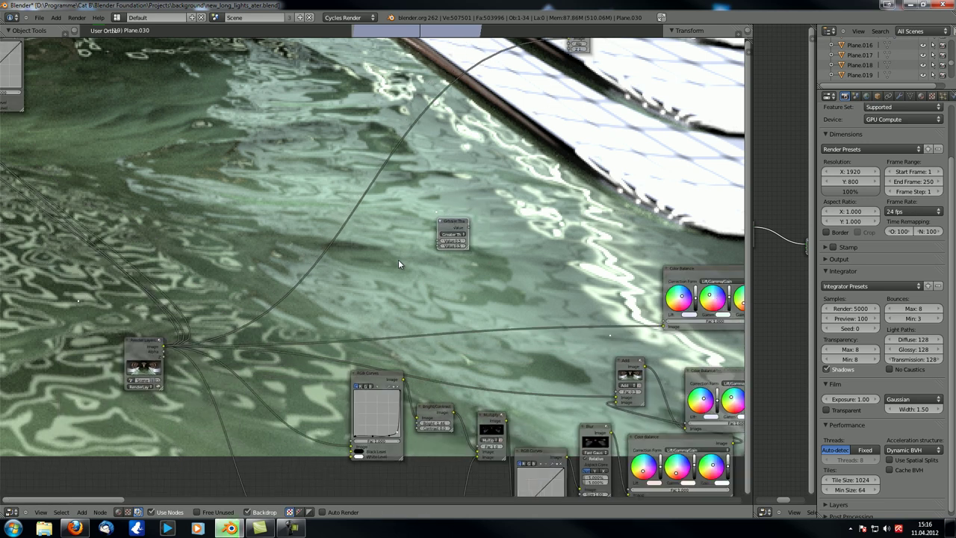
Step: Insert the Greater Than node between Render Layers and the copied Viewer, and set its comparison value to 2
drag(451, 225, 365, 194)
scroll(365, 261, up, 6)
middle_drag(380, 239, 509, 230)
scroll(471, 194, down, 1)
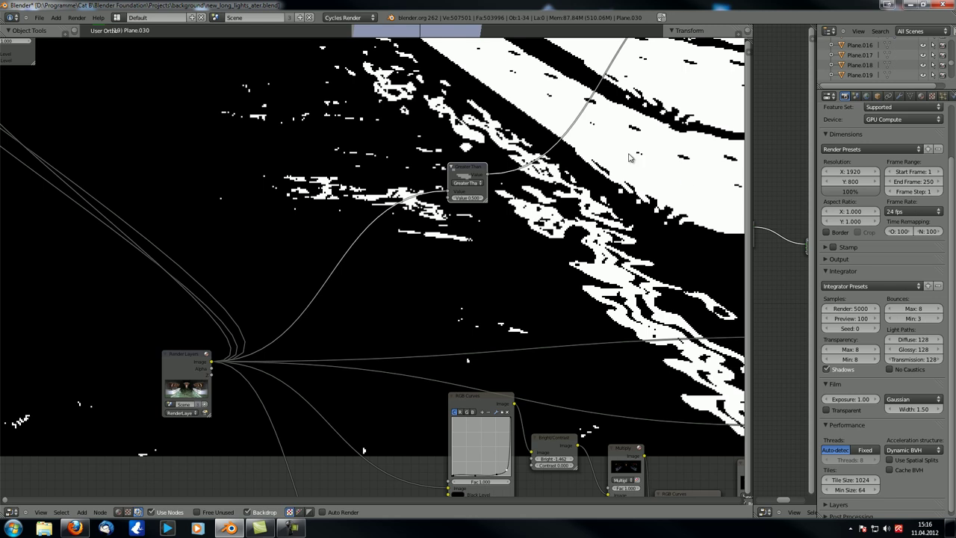
click(468, 198)
text(2)
key(Return)
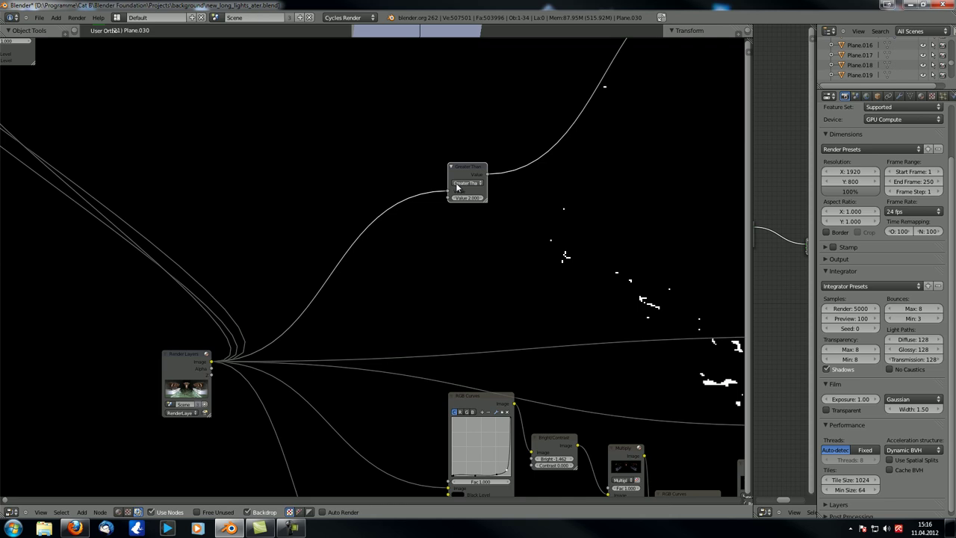
Step: Insert an Invert node between Render Layers and the Math node, and change the Math operation to Less Than
key(shift+a)
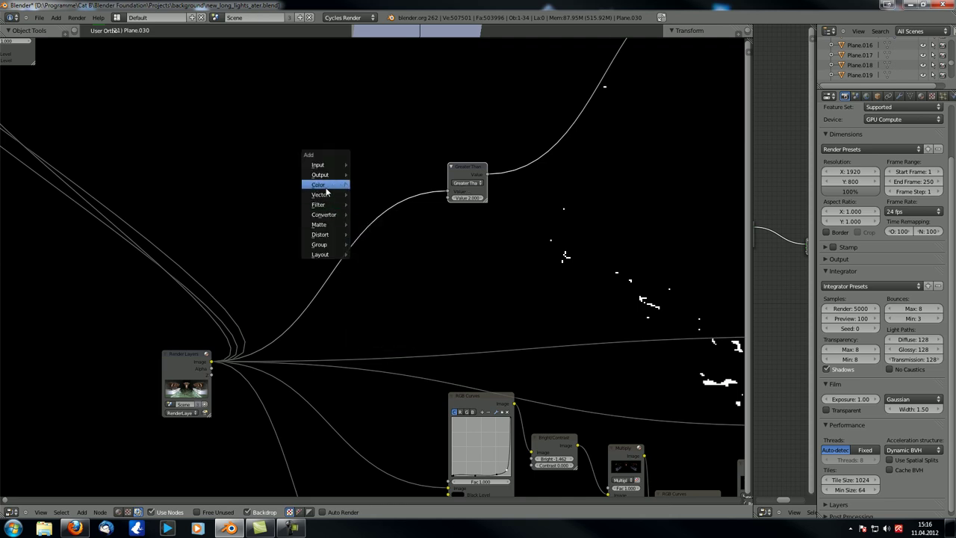
mouse_move(321, 184)
click(385, 222)
click(371, 223)
click(469, 183)
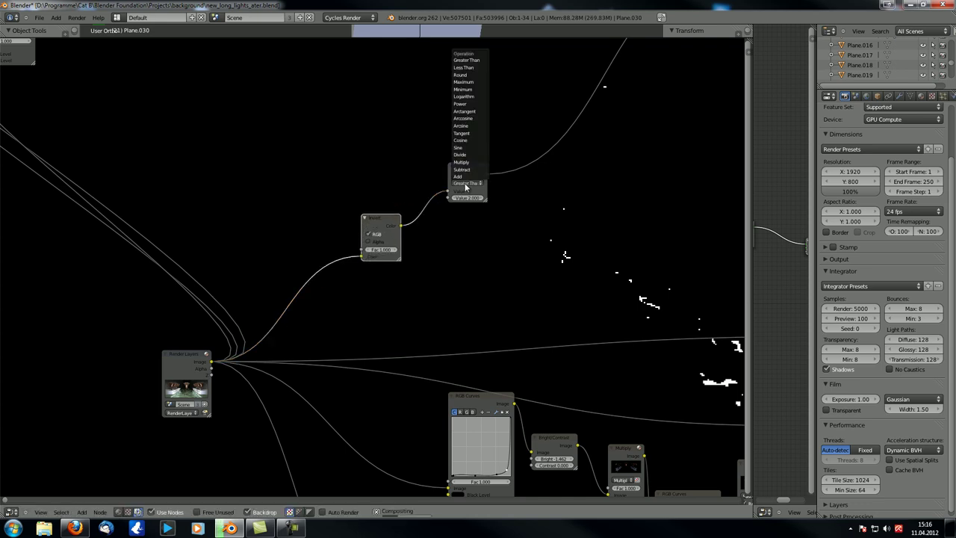
click(473, 68)
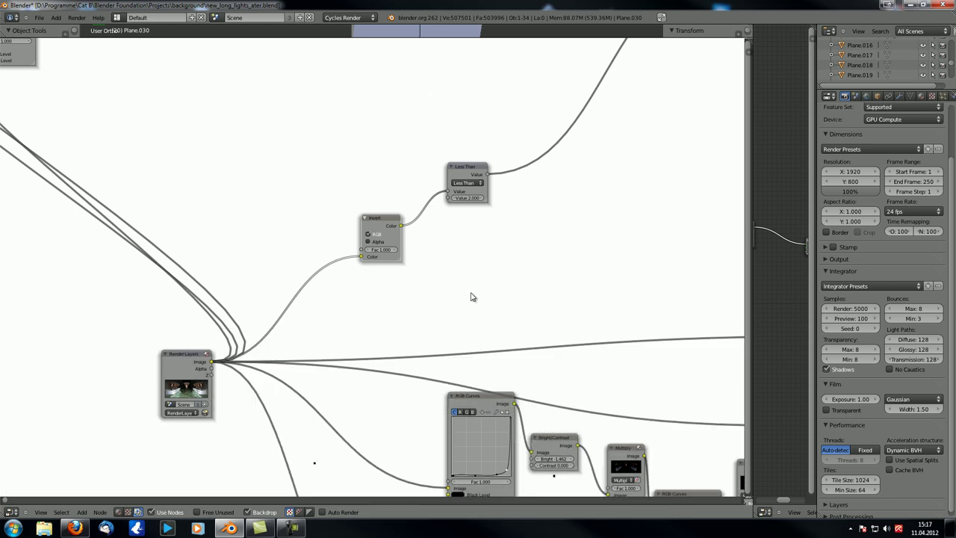
Step: Add a Mix node on the link between the Less Than node and the copied Viewer
middle_drag(431, 322, 580, 326)
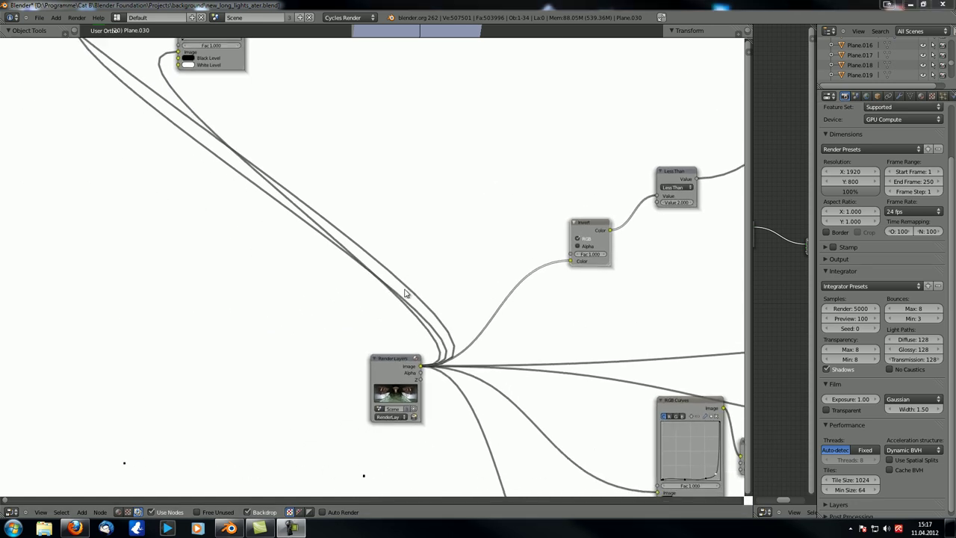
middle_drag(344, 319, 78, 355)
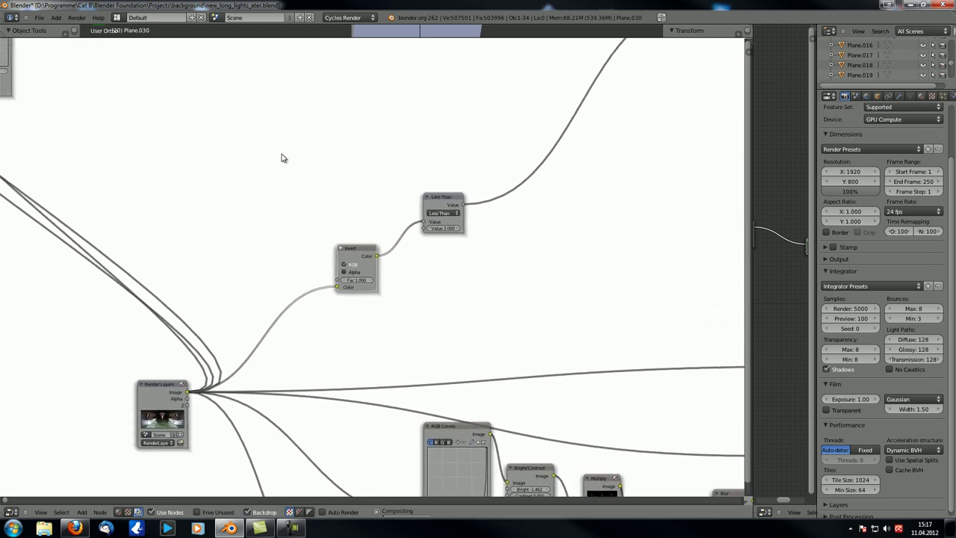
middle_drag(320, 263, 363, 331)
scroll(372, 313, down, 2)
scroll(391, 244, down, 3)
middle_drag(410, 246, 366, 219)
key(shift+a)
mouse_move(417, 263)
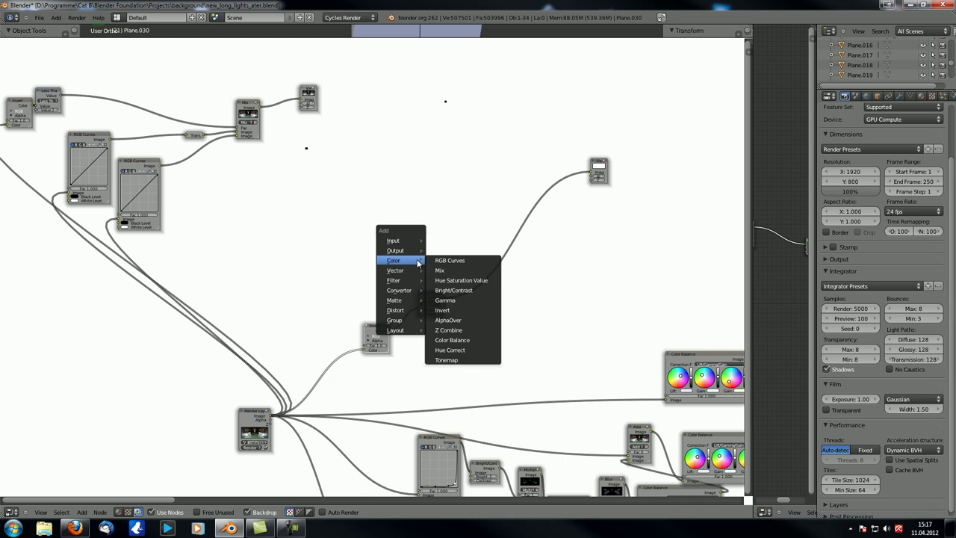
click(448, 271)
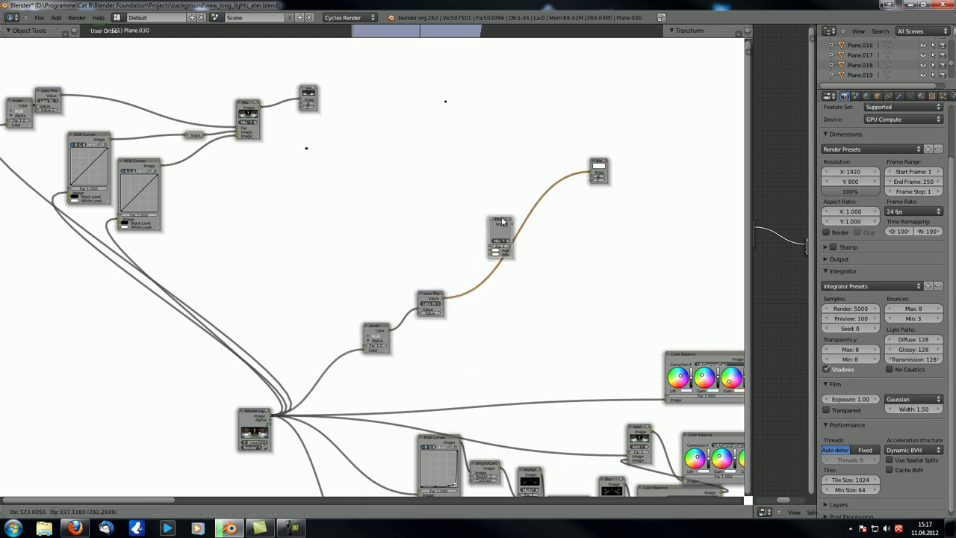
click(516, 221)
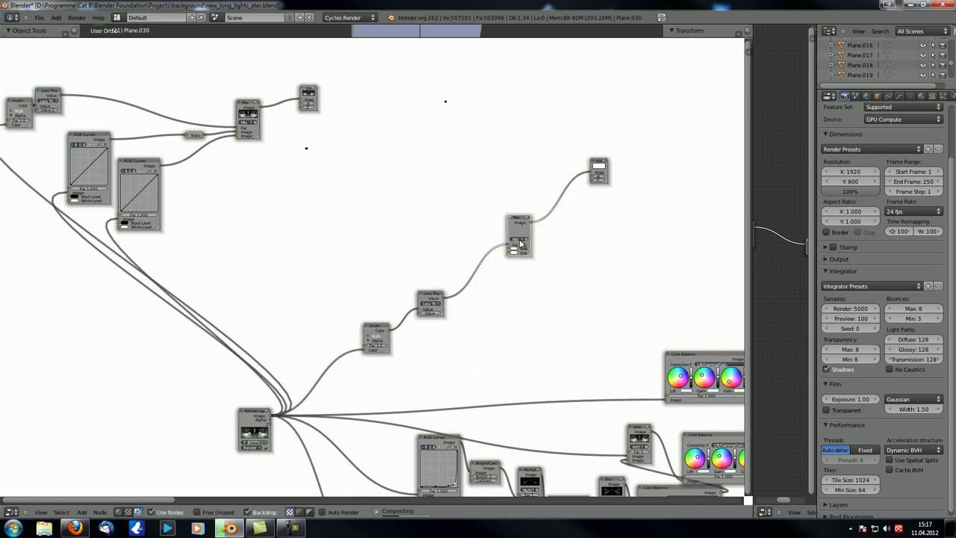
Step: Move the Invert, Less Than and Mix nodes up off the Viewer link, and feed the Viewer directly from Render Layers
drag(373, 326, 331, 258)
drag(429, 299, 378, 234)
drag(517, 217, 453, 185)
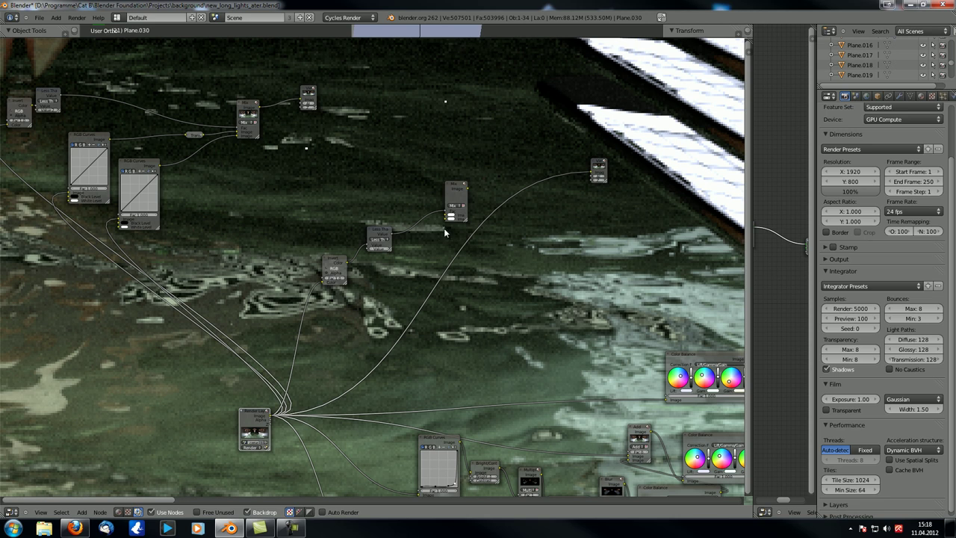
Step: Connect the Render Layers image output to both image inputs of the new Mix node
scroll(416, 234, up, 4)
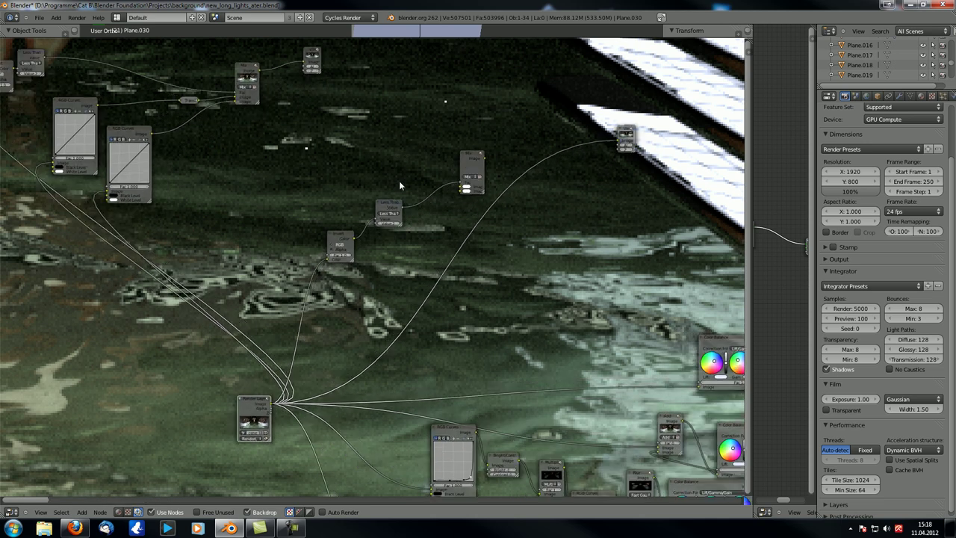
key(shift+a)
mouse_move(410, 337)
drag(246, 441, 484, 169)
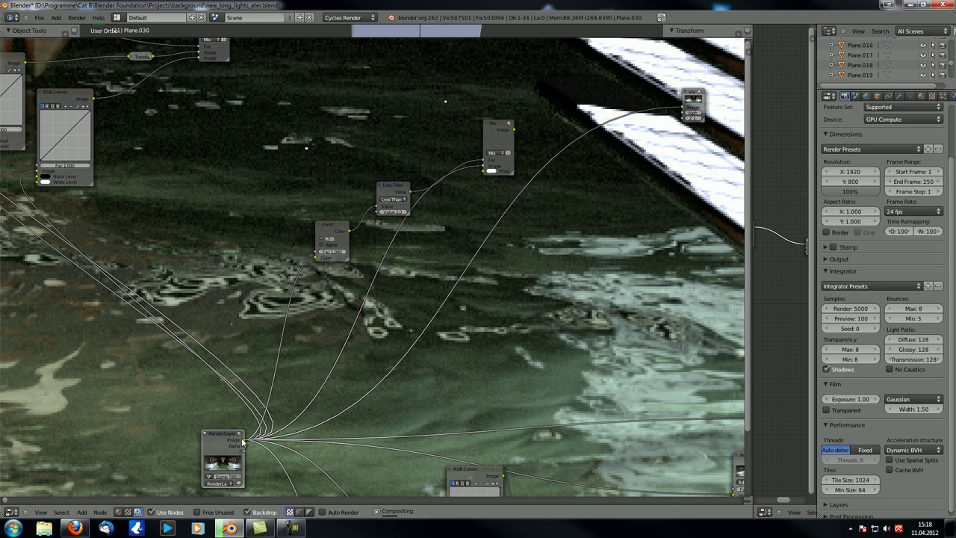
drag(290, 417, 484, 171)
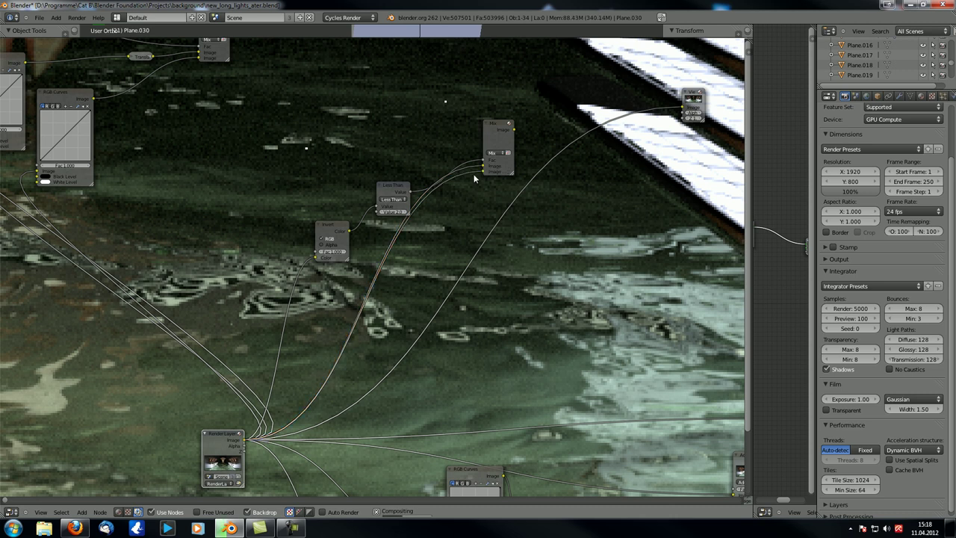
Step: Move the Less Than and Invert nodes further from the Mix node to free space below them
middle_drag(134, 217, 123, 232)
drag(381, 204, 348, 177)
drag(321, 245, 275, 207)
drag(375, 203, 368, 187)
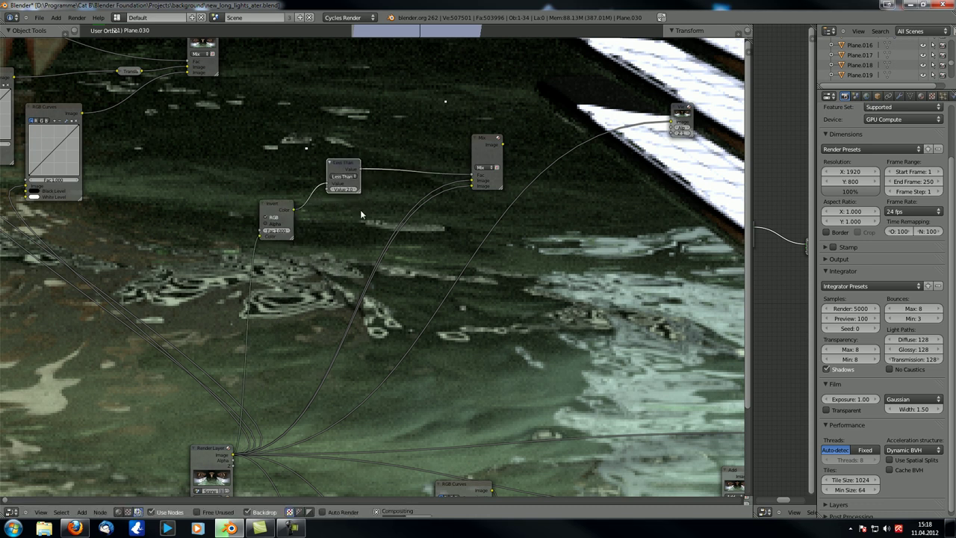
Step: Insert a Translate node between Render Layers and the Mix node's first image input, with Y set to 1
key(shift+a)
mouse_move(333, 259)
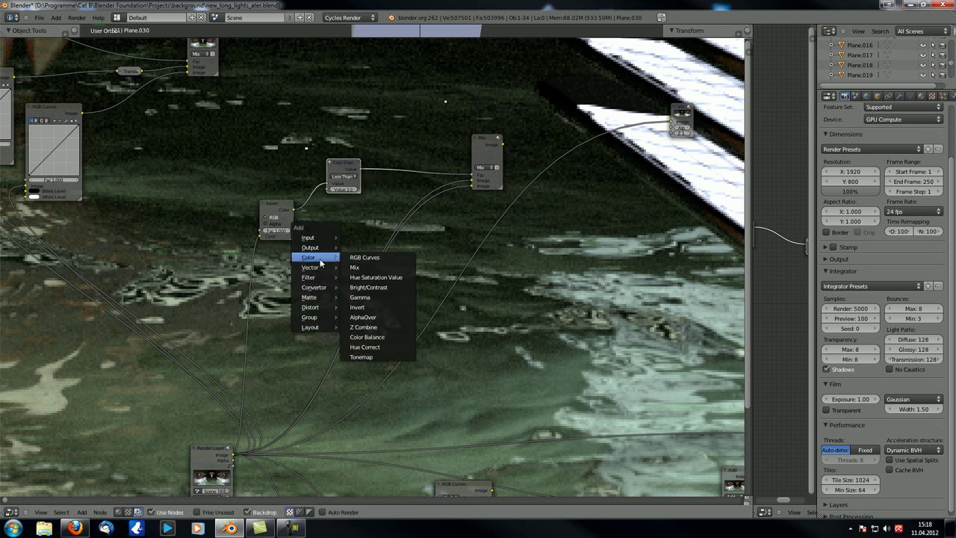
mouse_move(319, 279)
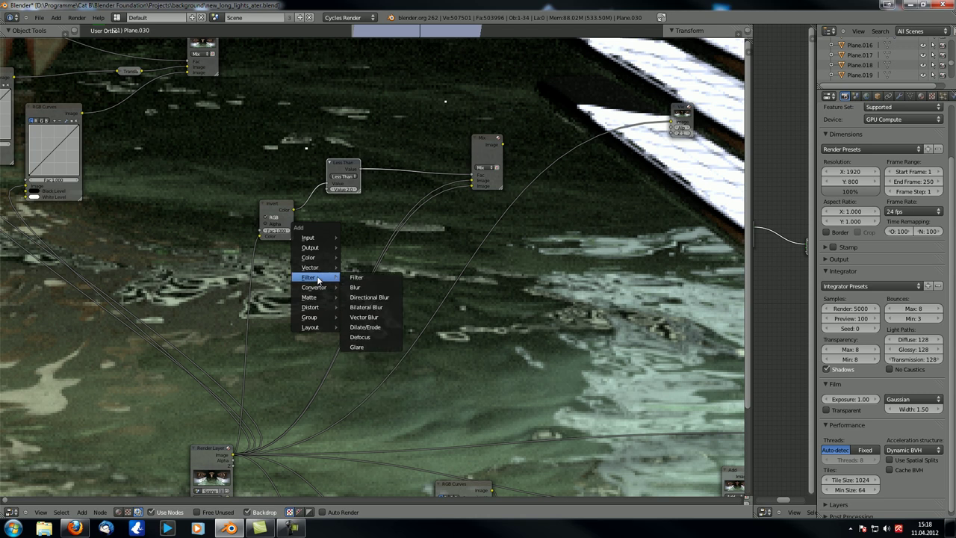
mouse_move(315, 298)
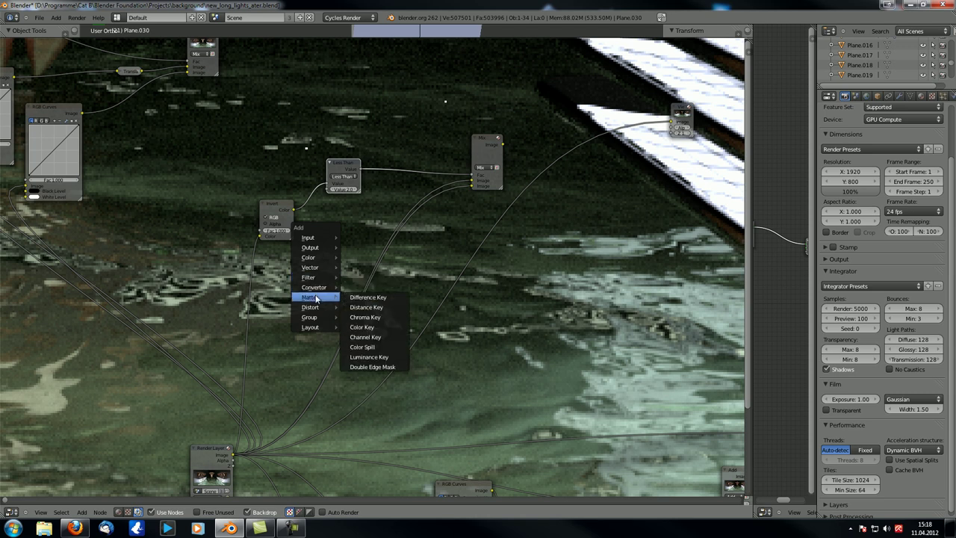
mouse_move(314, 307)
click(366, 307)
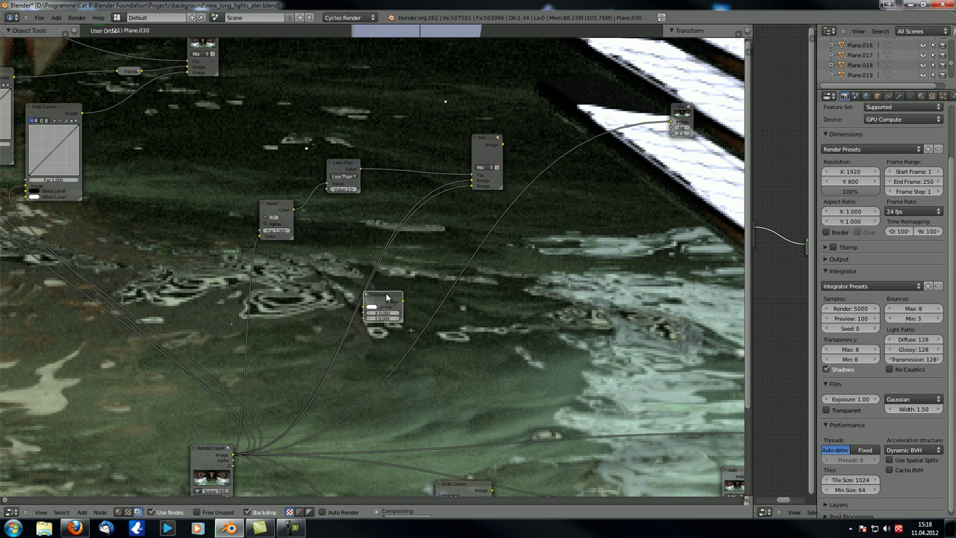
click(372, 215)
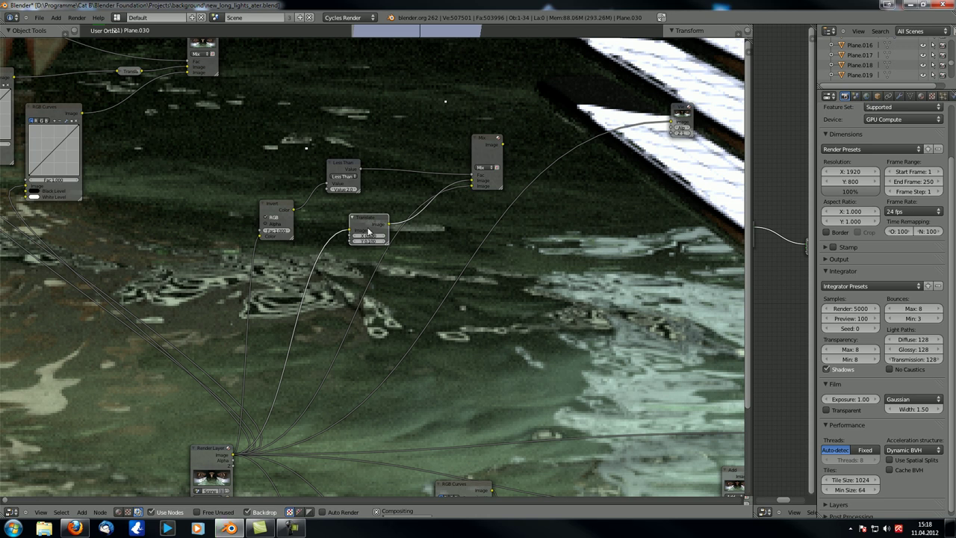
drag(368, 226, 360, 230)
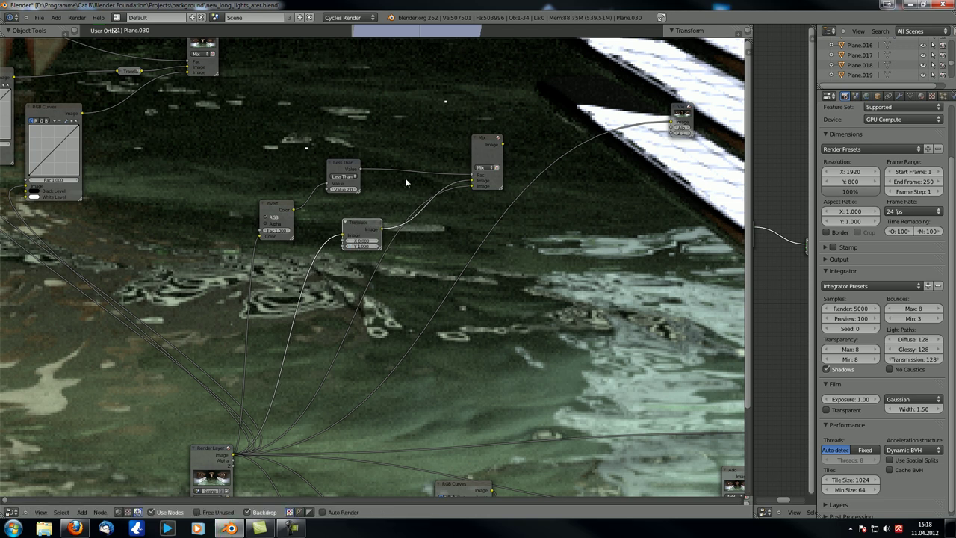
Step: Nudge the Translate node and preview the Less Than node's output through the Viewer on the backdrop
middle_drag(331, 119, 483, 192)
drag(469, 293, 451, 287)
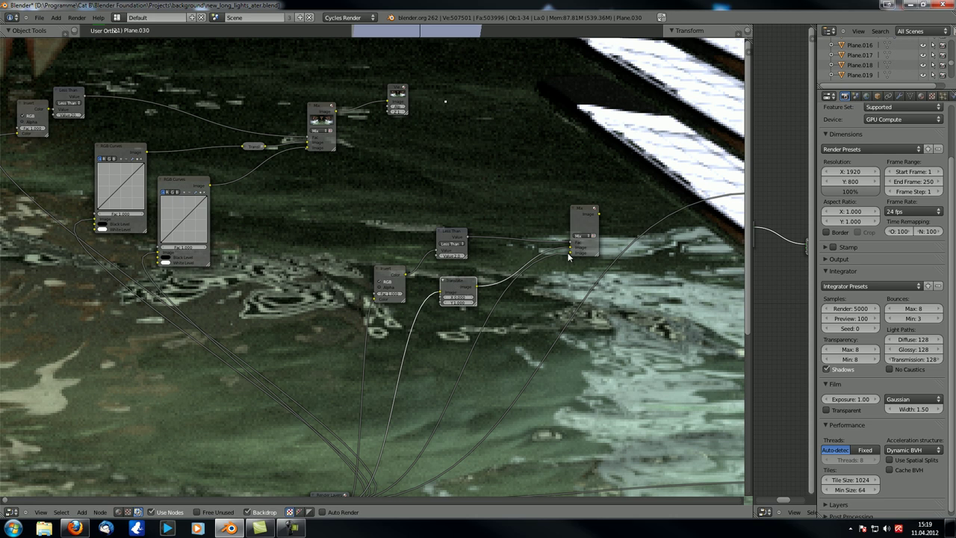
ctrl+shift+click(459, 241)
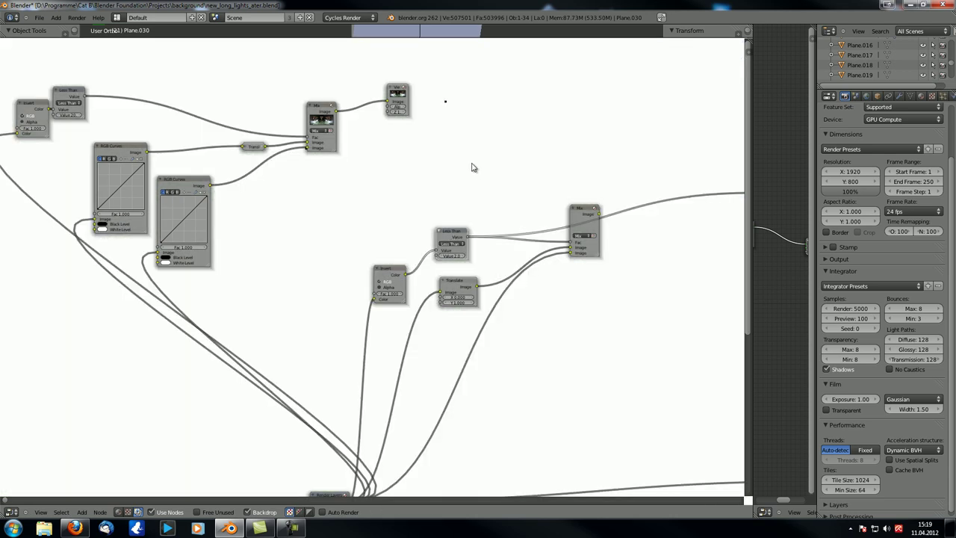
middle_drag(465, 163, 378, 169)
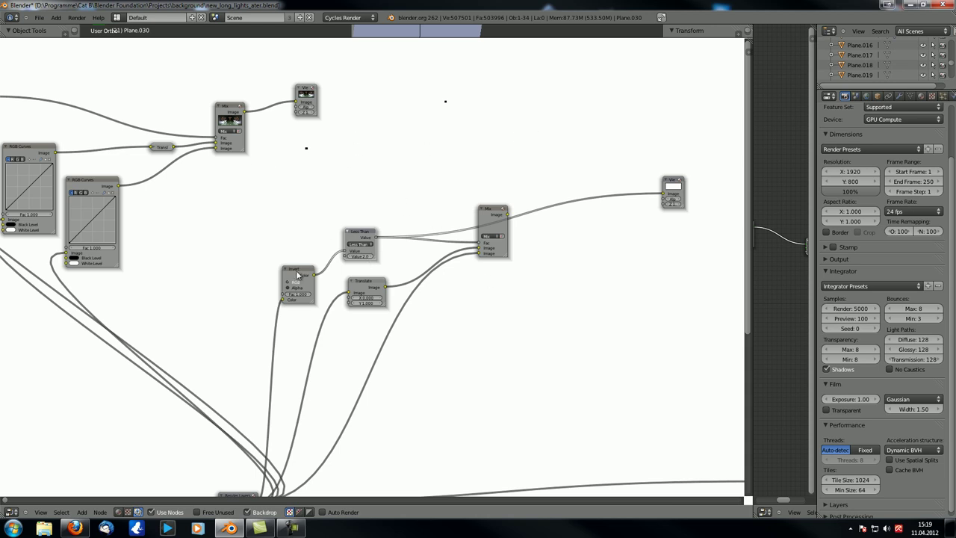
Step: Shift the Invert, Less Than and Translate nodes slightly away from the Mix node to tidy the layout
drag(297, 275, 292, 272)
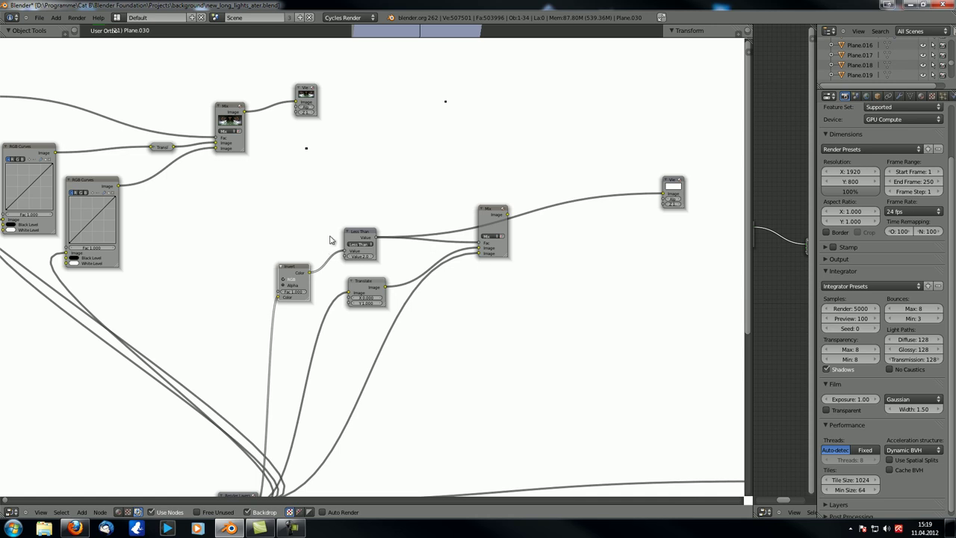
drag(349, 235, 334, 236)
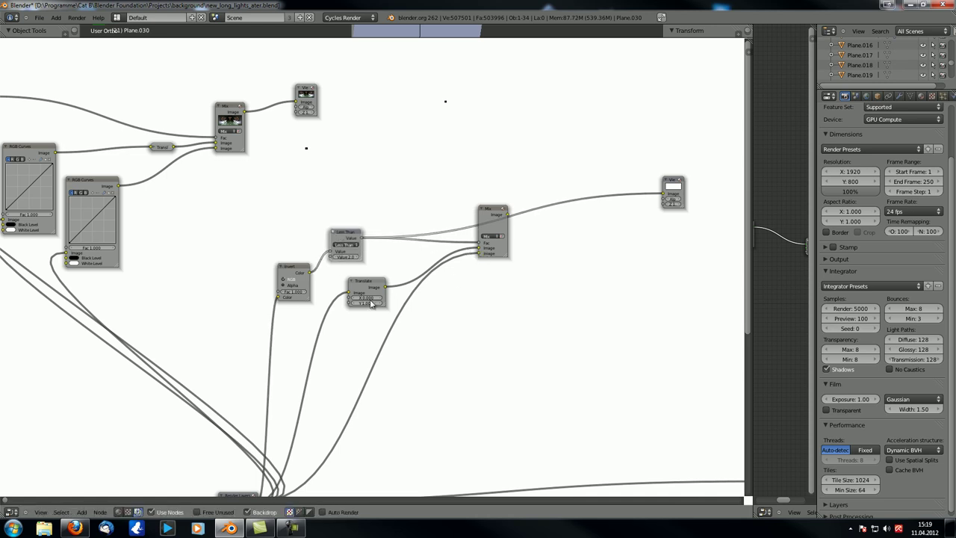
scroll(416, 321, up, 2)
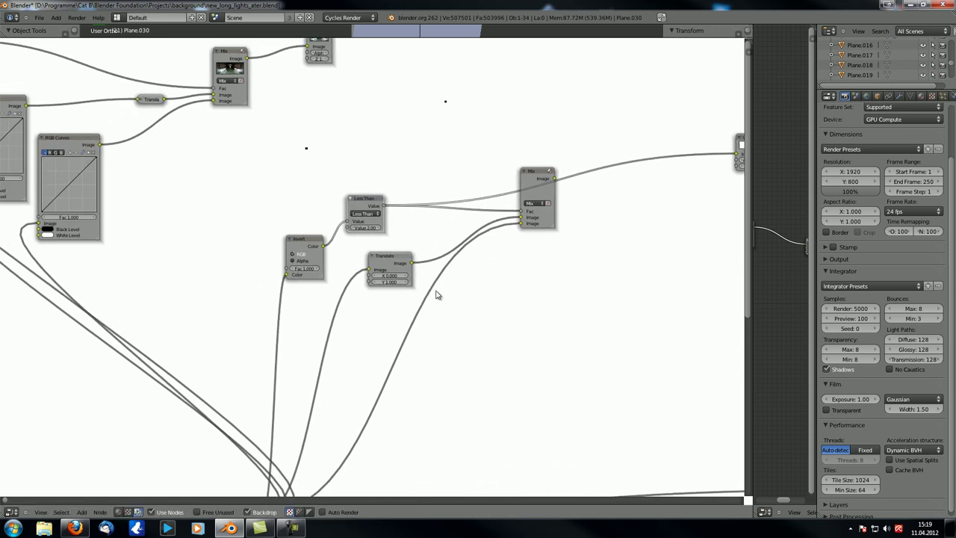
drag(397, 258, 389, 256)
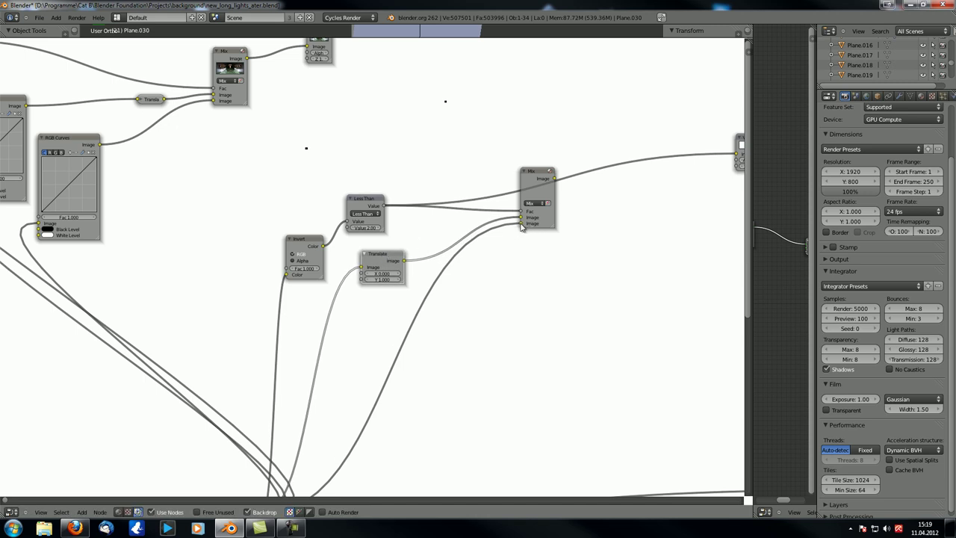
middle_drag(381, 102, 378, 111)
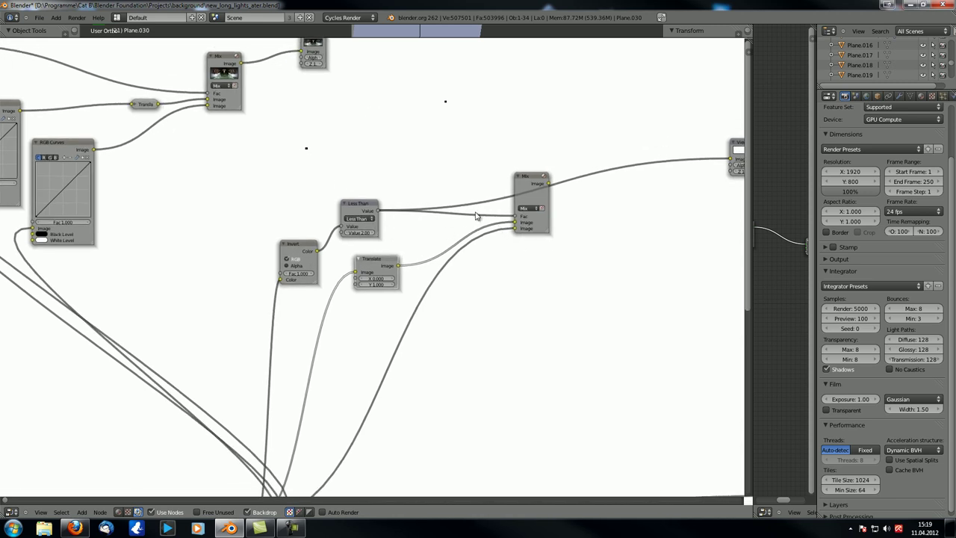
Step: Preview the new Mix node's output through the Viewer on the backdrop and look over the surrounding node tree
ctrl+shift+click(529, 182)
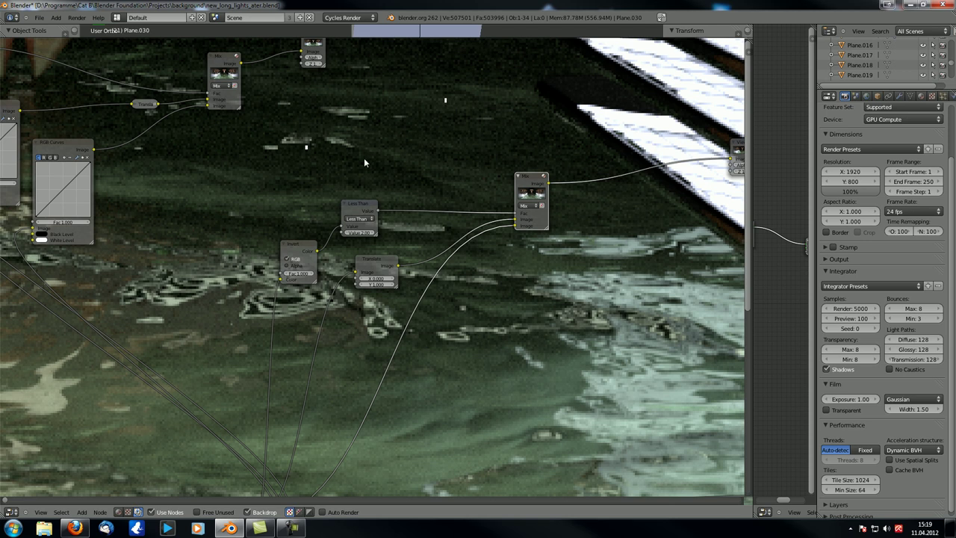
mouse_move(339, 140)
middle_down()
mouse_move(352, 130)
mouse_move(336, 138)
mouse_move(358, 138)
middle_up()
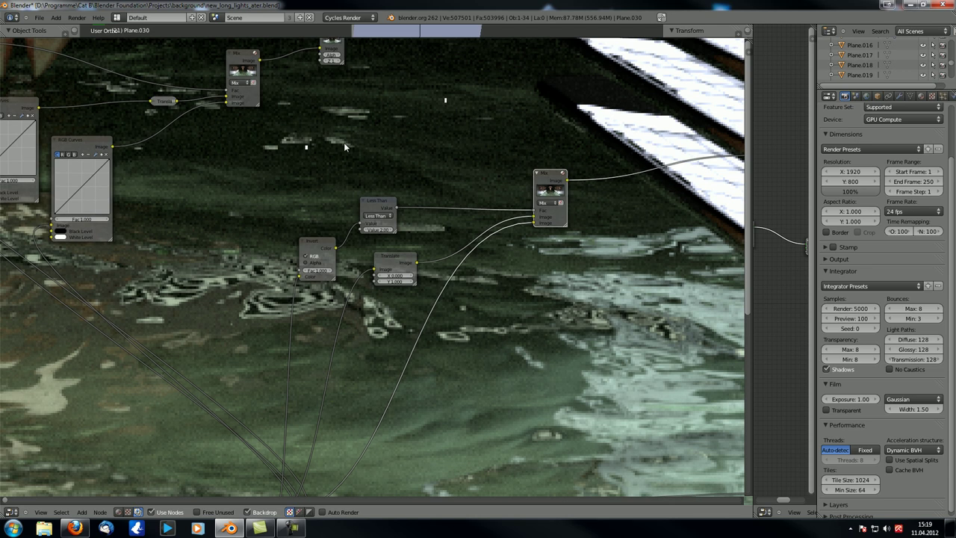
middle_drag(353, 399, 352, 241)
middle_drag(365, 171, 321, 351)
middle_drag(325, 154, 315, 153)
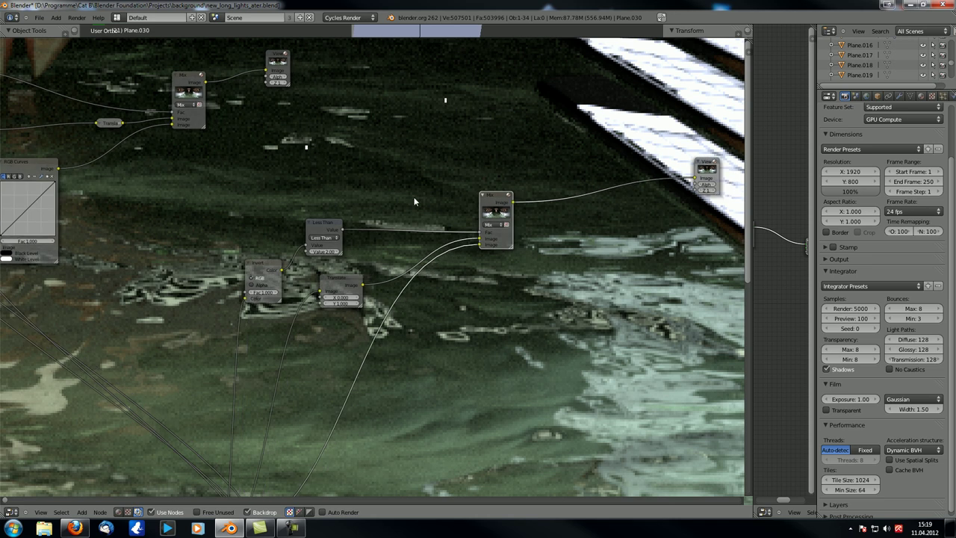
middle_drag(363, 229, 379, 184)
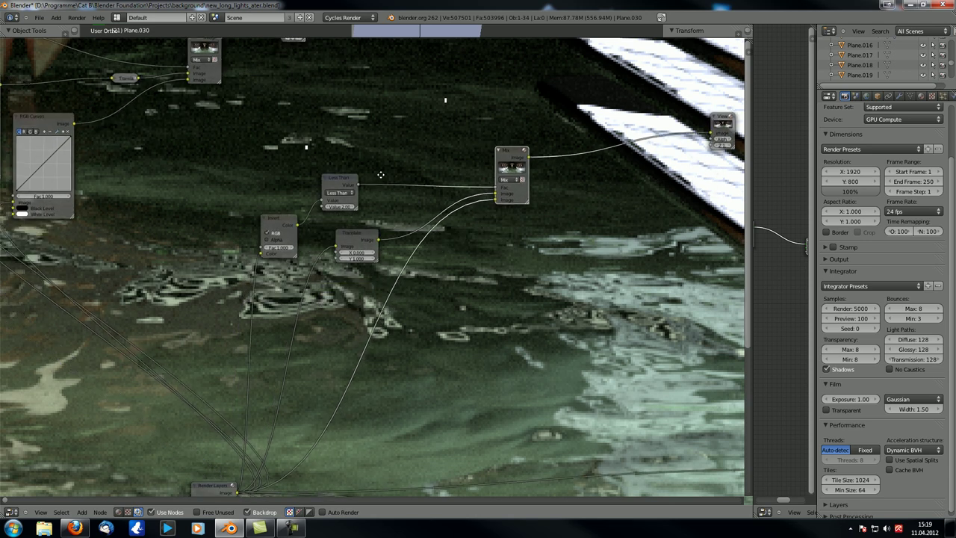
Step: Insert an RGB Curves node between Render Layers and Translate, and a duplicate of it before the Mix node's second image input
key(shift+a)
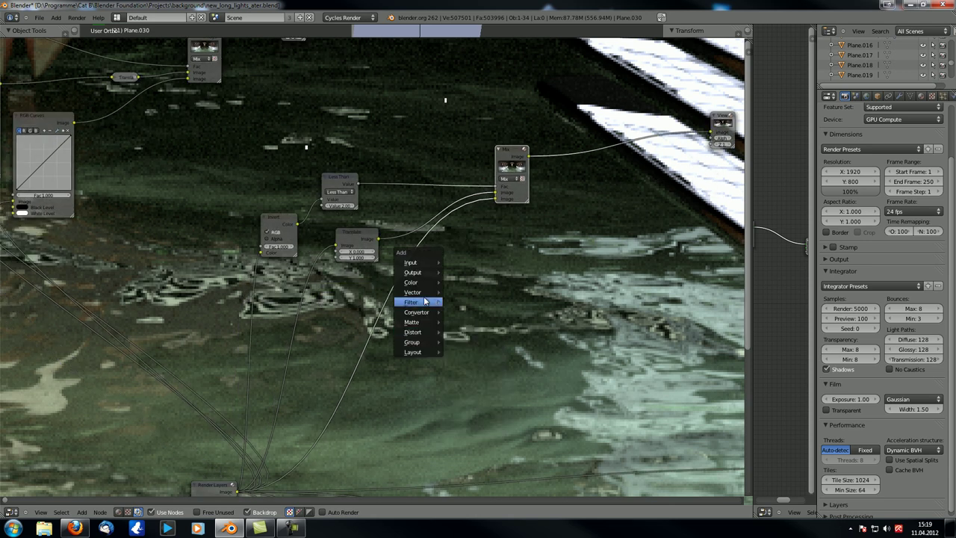
mouse_move(432, 283)
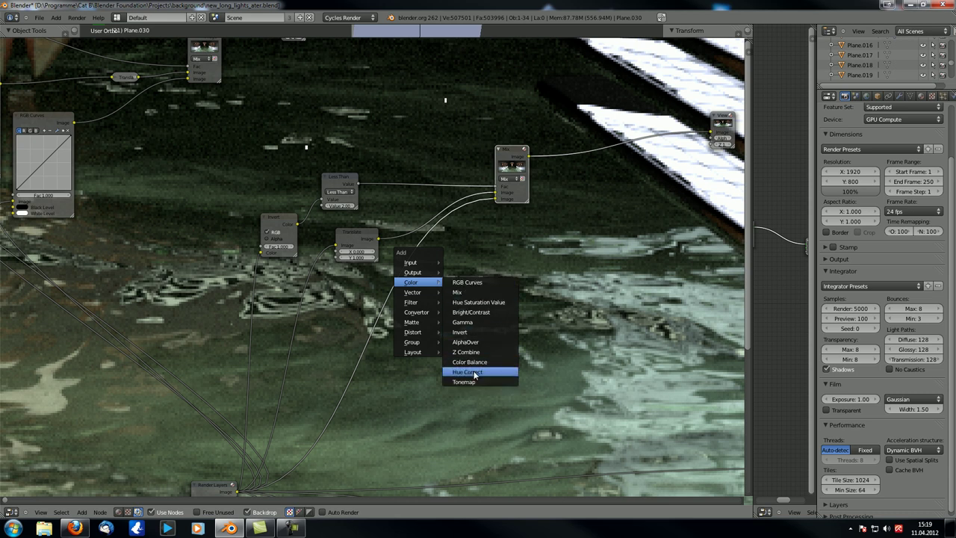
click(467, 282)
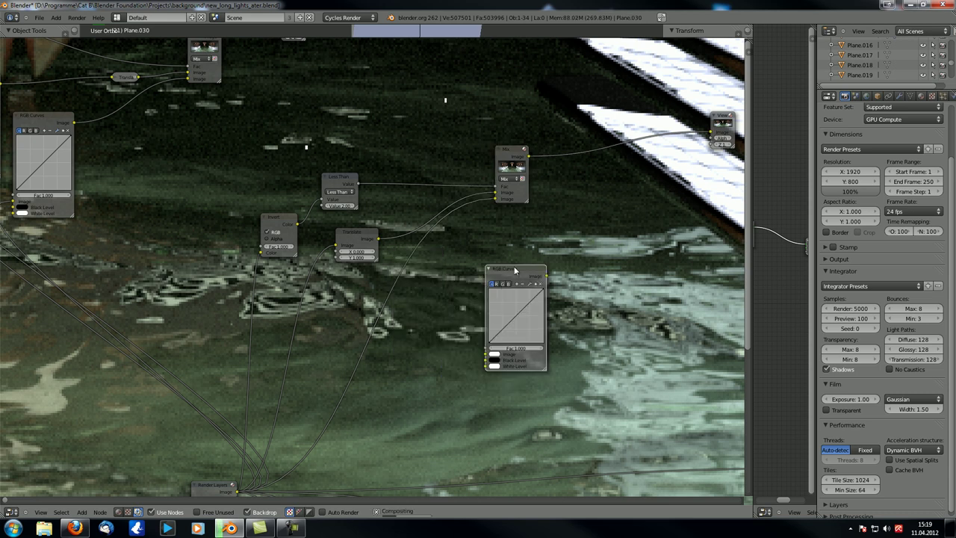
drag(514, 266, 293, 283)
key(shift+d)
click(380, 312)
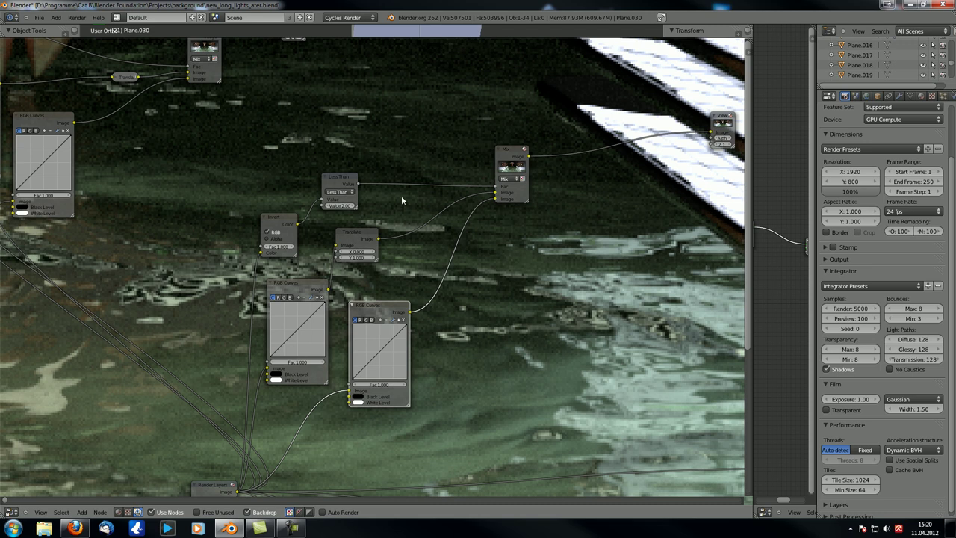
Step: Compare the Translate and second RGB Curves outputs on the backdrop, and finish by previewing the new Mix node
ctrl+shift+click(364, 236)
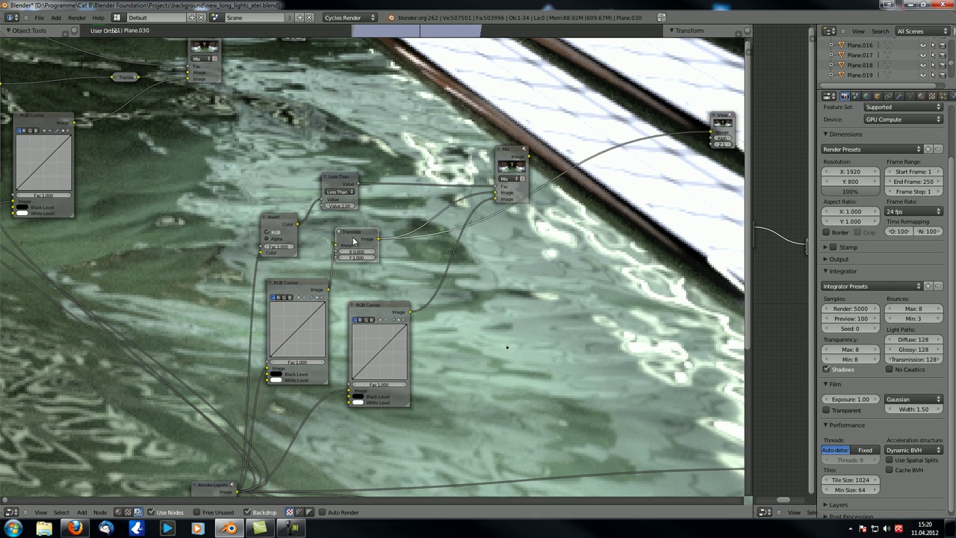
ctrl+shift+click(375, 307)
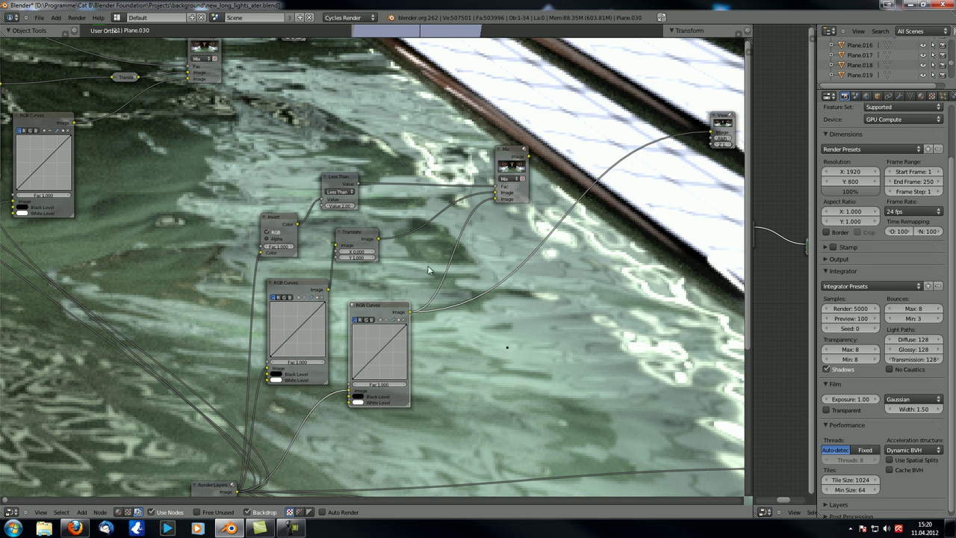
ctrl+shift+click(354, 239)
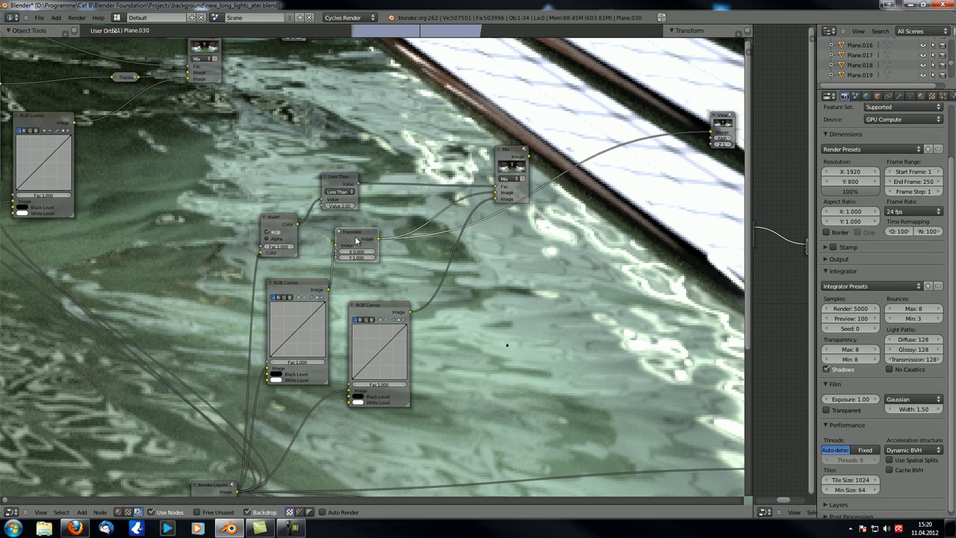
ctrl+shift+click(517, 164)
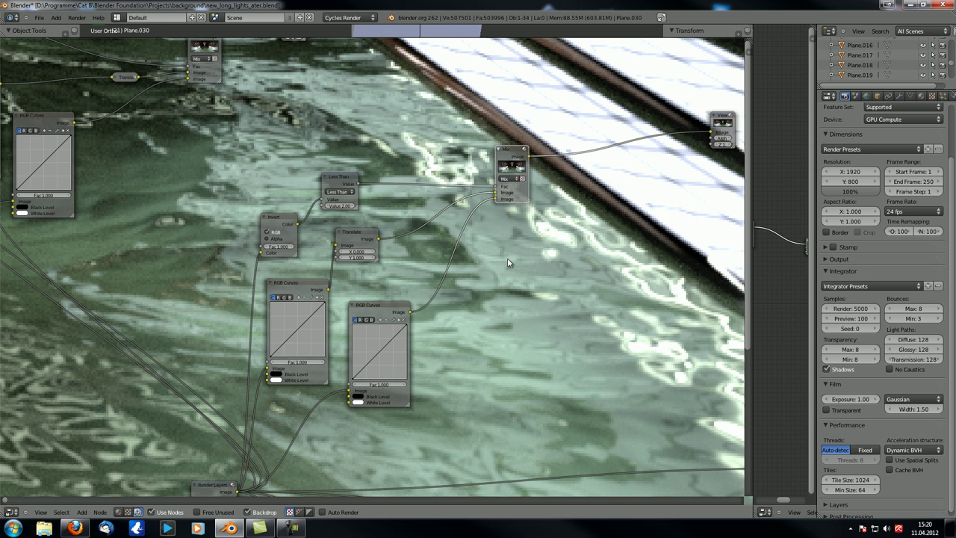
Step: Preview the original Mix, second RGB Curves and Translate outputs in turn, and shift the backdrop to compare stray pixels
ctrl+shift+click(211, 54)
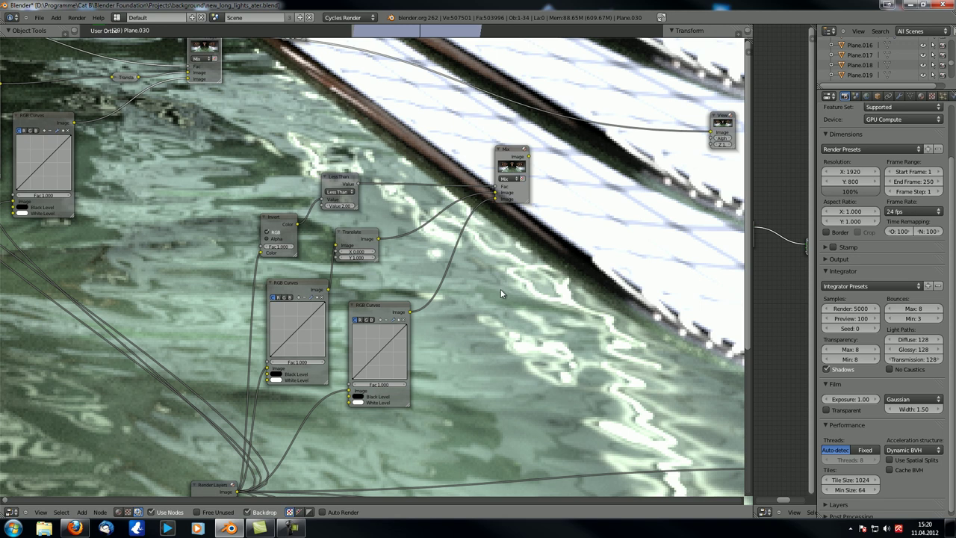
ctrl+shift+click(384, 311)
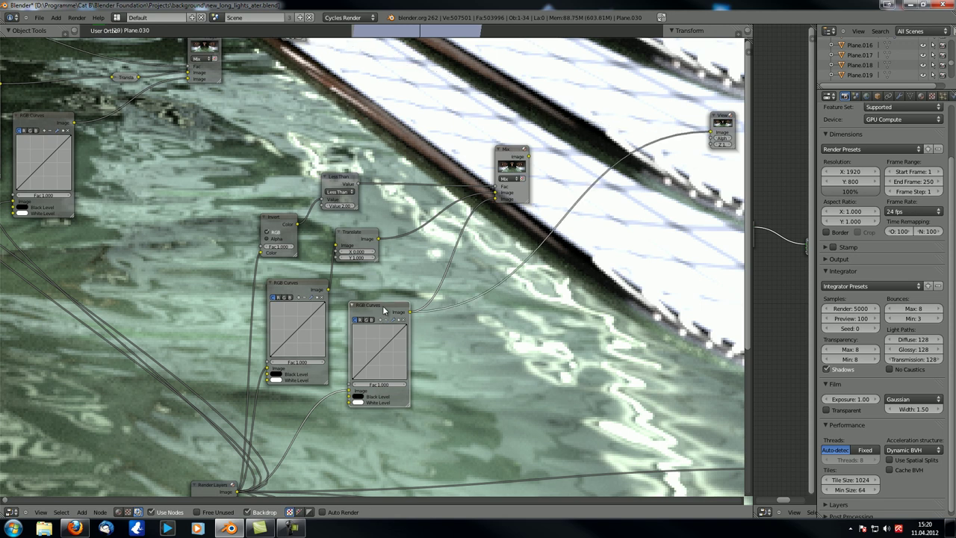
ctrl+shift+click(364, 236)
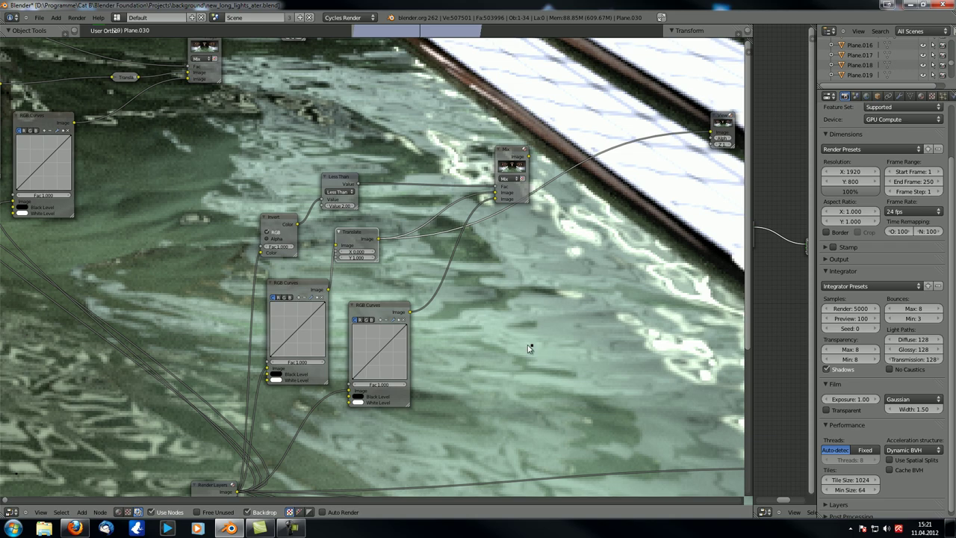
alt+middle_drag(283, 180, 628, 407)
alt+middle_drag(322, 306, 596, 245)
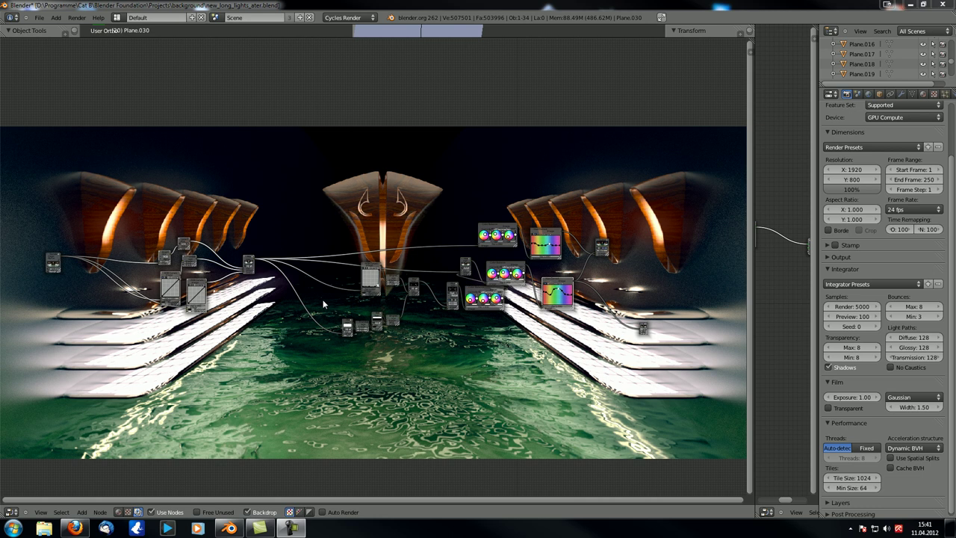
Step: Move the Render Layers node slightly further from the Invert and RGB Curves nodes at the start of the tree
middle_drag(323, 300, 361, 255)
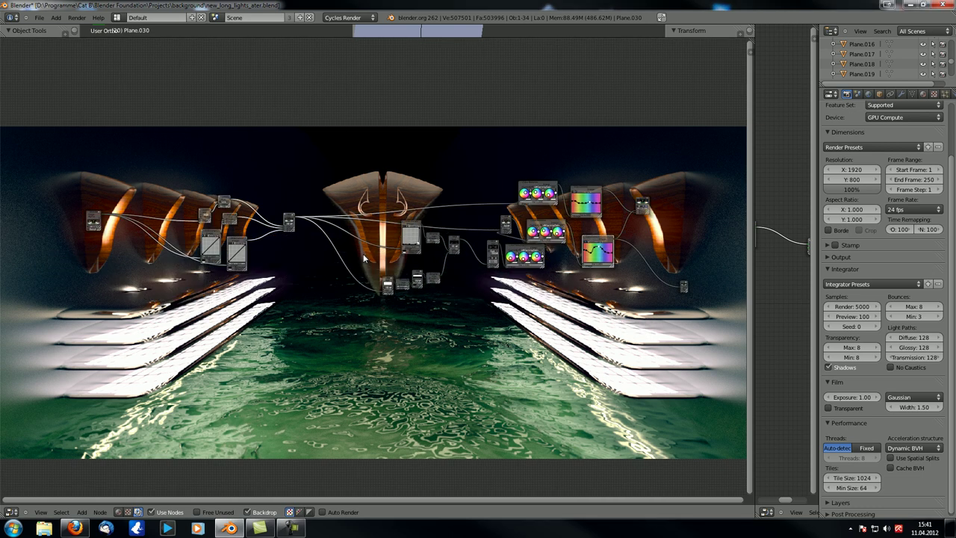
scroll(361, 254, up, 5)
middle_drag(242, 240, 438, 270)
scroll(438, 270, up, 3)
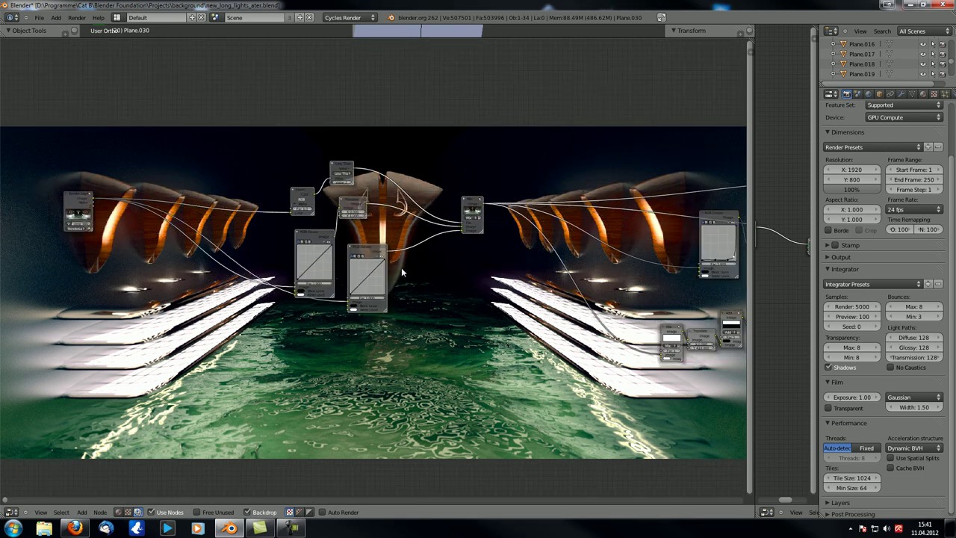
drag(102, 202, 88, 204)
middle_drag(430, 275, 376, 261)
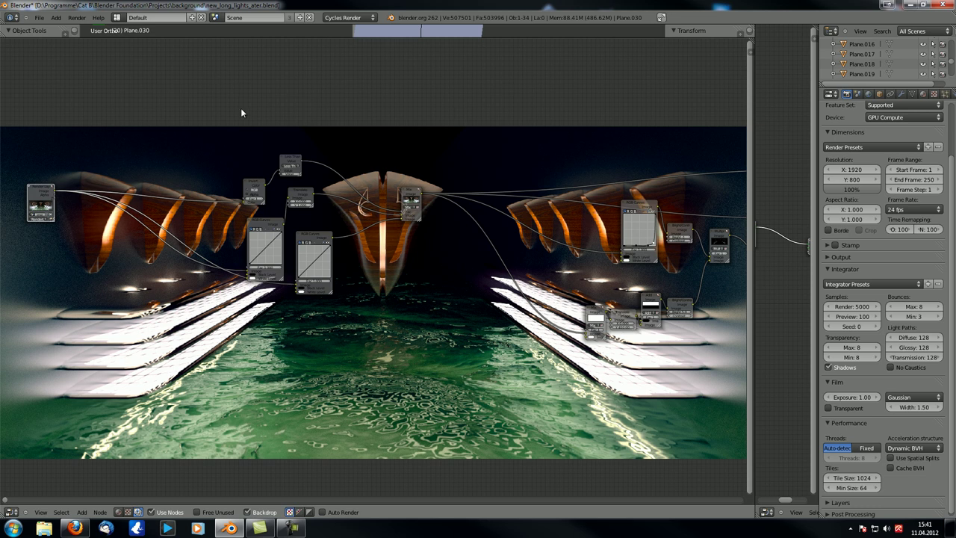
Step: Spread out the pixel-fix nodes, with Invert and Less Than above, RGB Curves and Translate in between, and the second RGB Curves below
drag(255, 186, 271, 150)
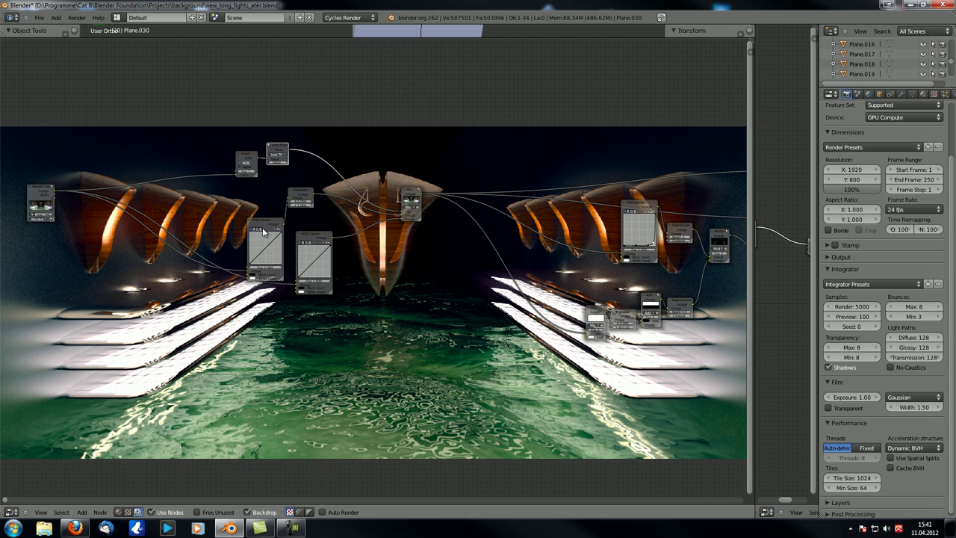
drag(266, 224, 308, 195)
drag(312, 240, 298, 249)
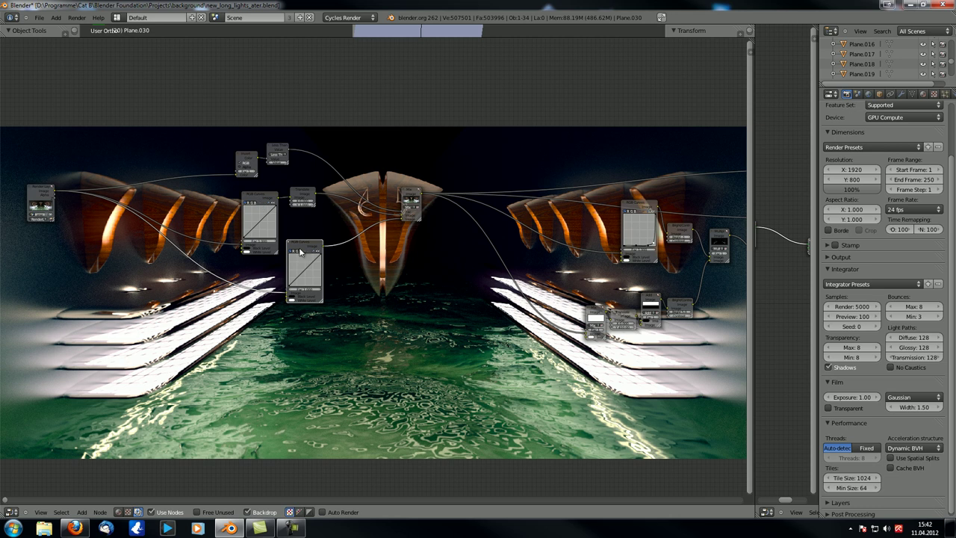
middle_drag(410, 190, 279, 181)
drag(279, 181, 270, 176)
Step: Nudge the Blur node between the Multiply and Color Balance nodes and examine the glow section of the tree
middle_drag(543, 351, 411, 317)
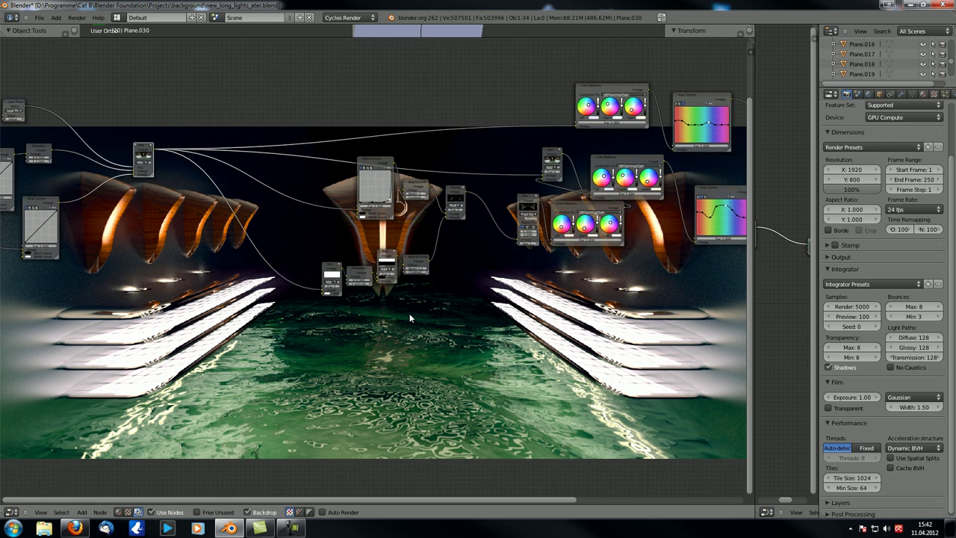
scroll(461, 250, up, 5)
scroll(456, 233, down, 2)
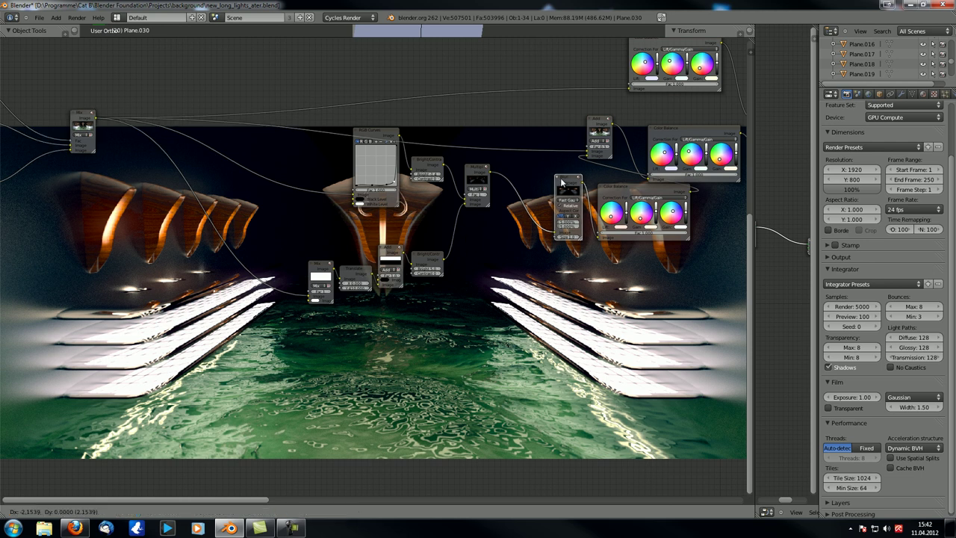
drag(561, 182, 564, 181)
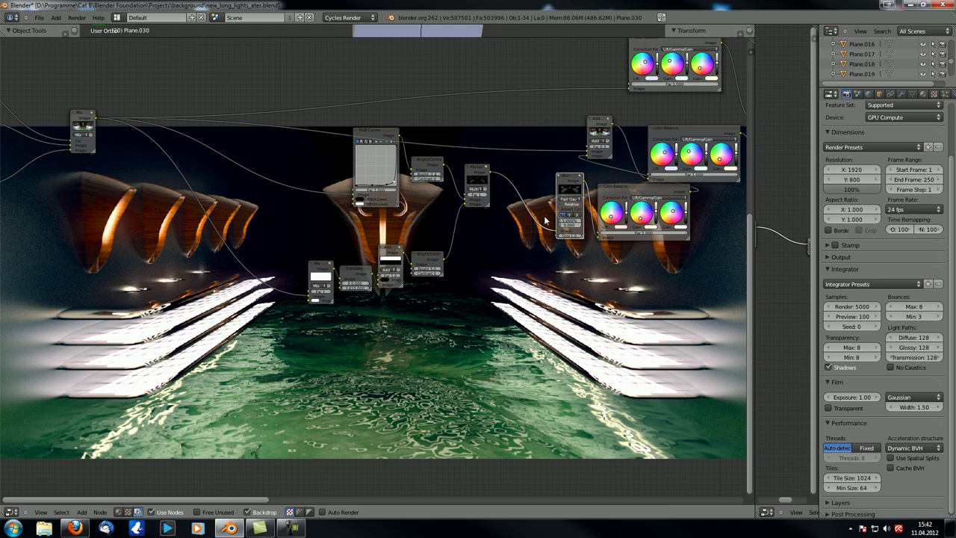
scroll(511, 231, up, 4)
middle_drag(512, 232, 421, 245)
scroll(421, 244, down, 3)
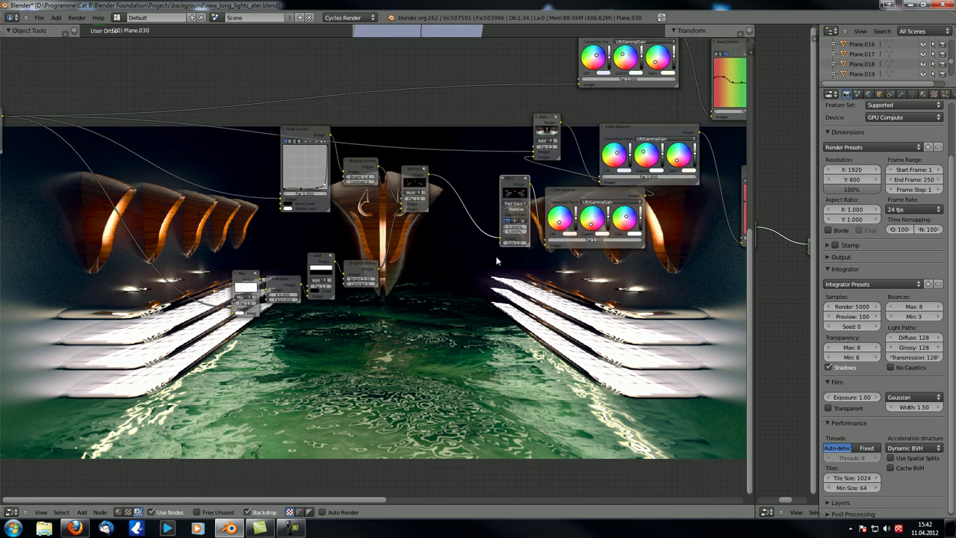
Step: Preview the Multiply node's output on the backdrop and inspect the nodes feeding the Blur
scroll(376, 269, down, 4)
middle_drag(144, 247, 353, 229)
middle_drag(607, 210, 393, 189)
scroll(393, 189, up, 3)
ctrl+shift+click(397, 128)
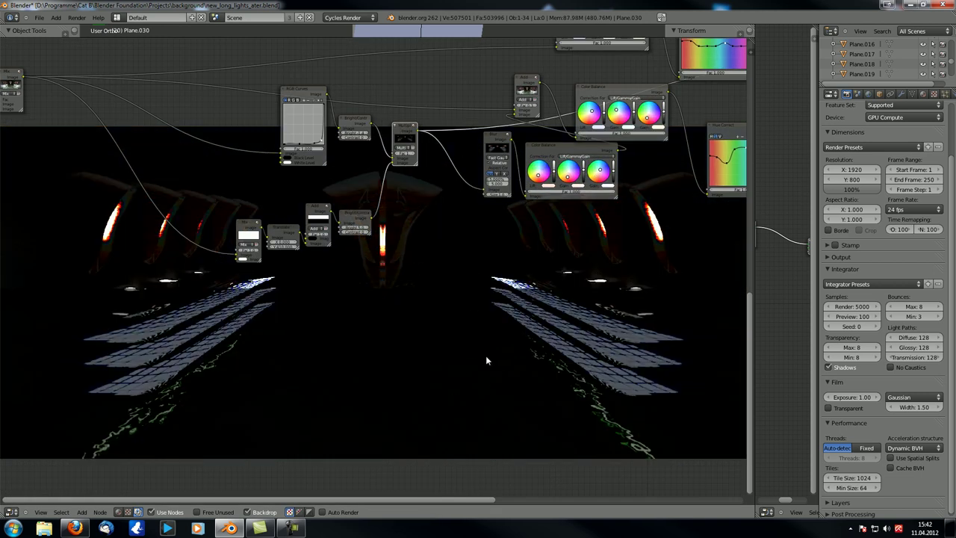
scroll(246, 202, down, 5)
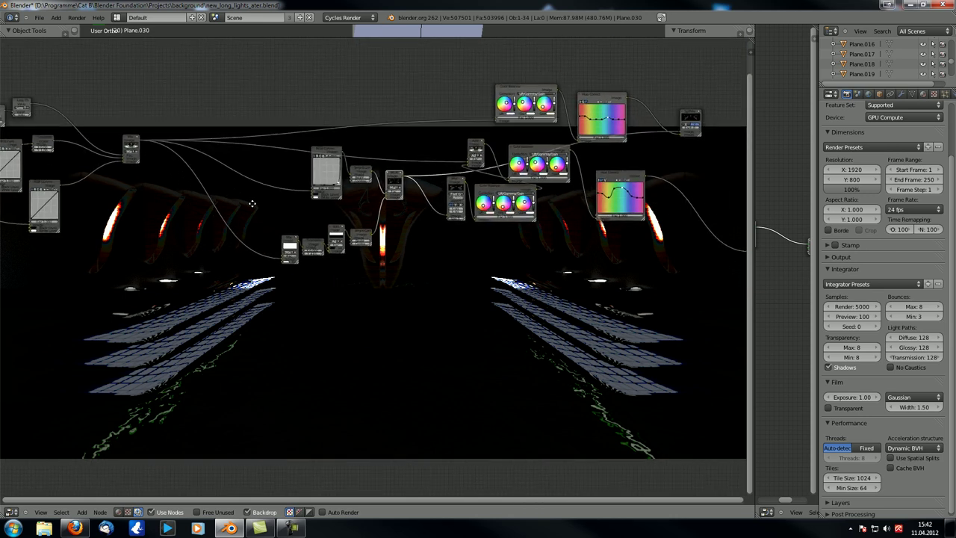
scroll(253, 216, up, 3)
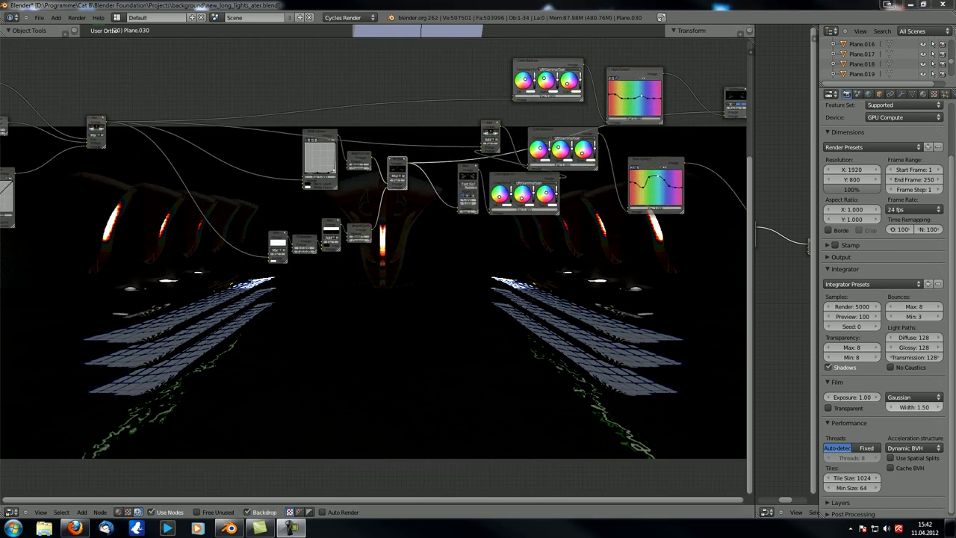